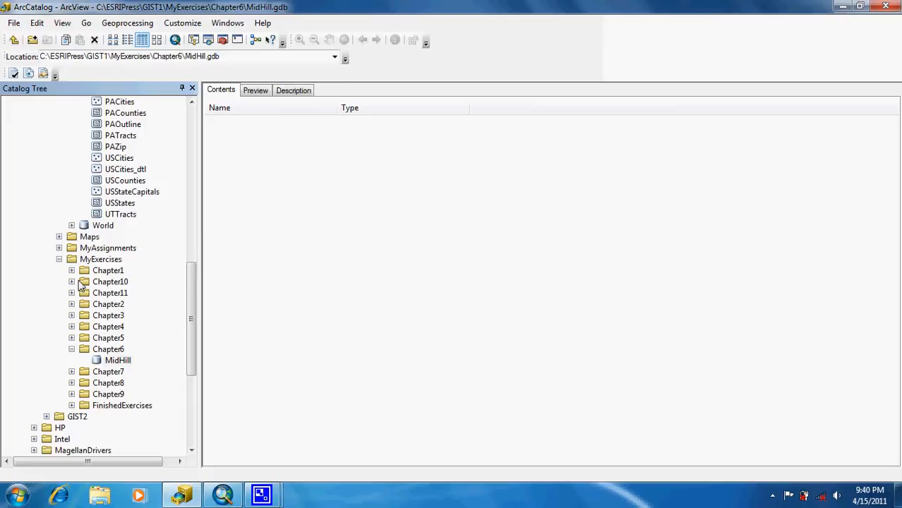
Step: Start a new polygon feature class named CommercialZone in the MidHill geodatabase under Chapter6
right_click(118, 362)
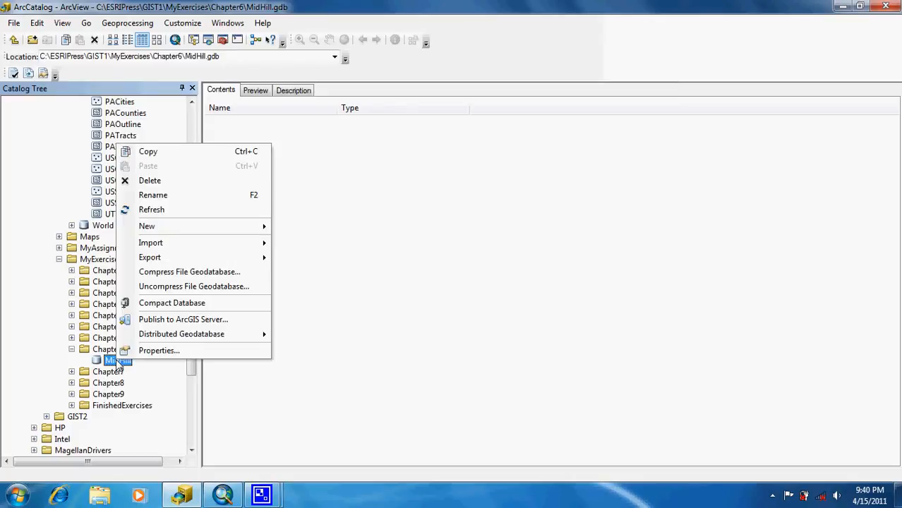
mouse_move(233, 233)
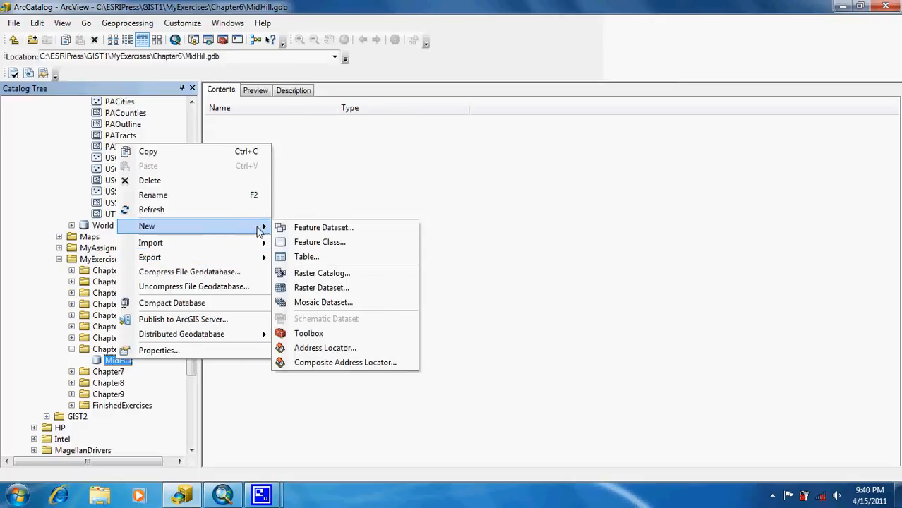
left_click(315, 242)
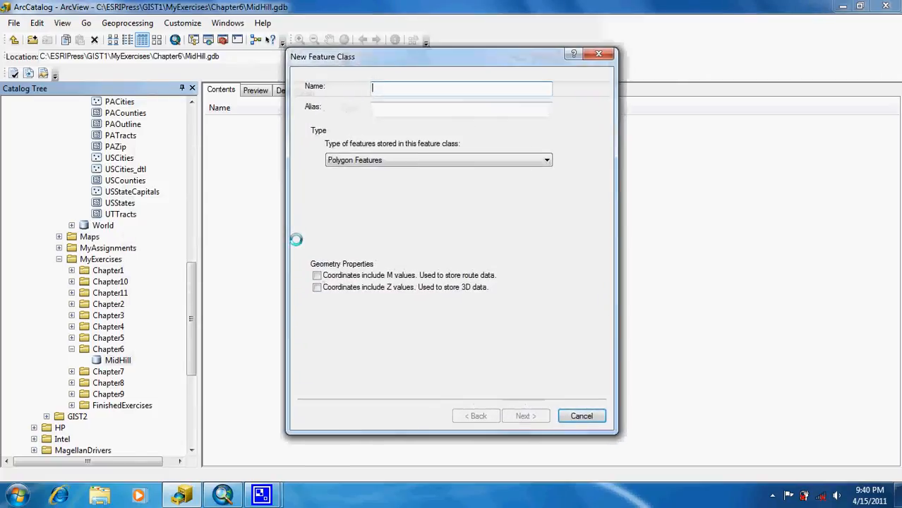
type("C")
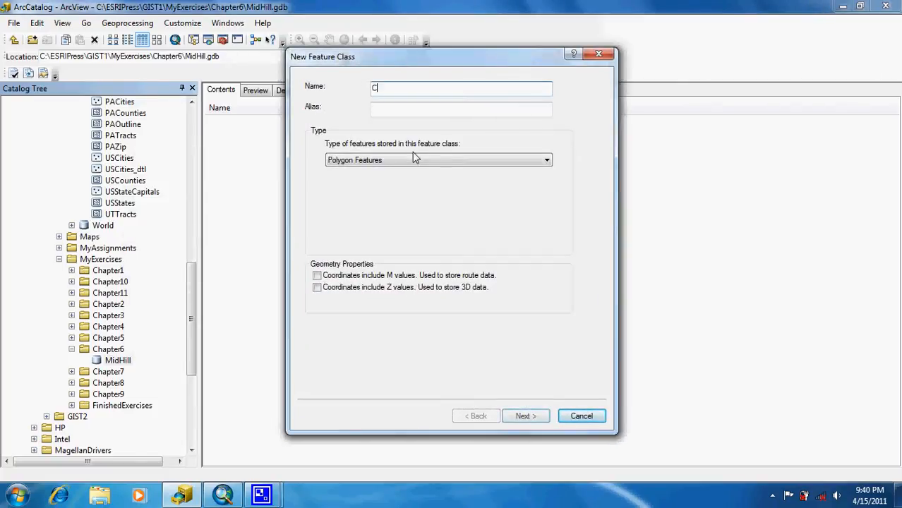
type("ommer")
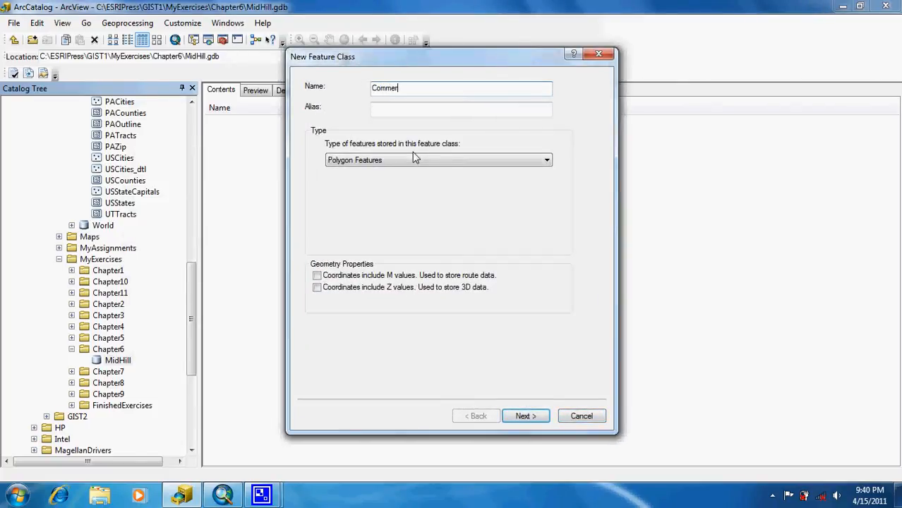
type("cialZone")
key("Tab")
key("Tab")
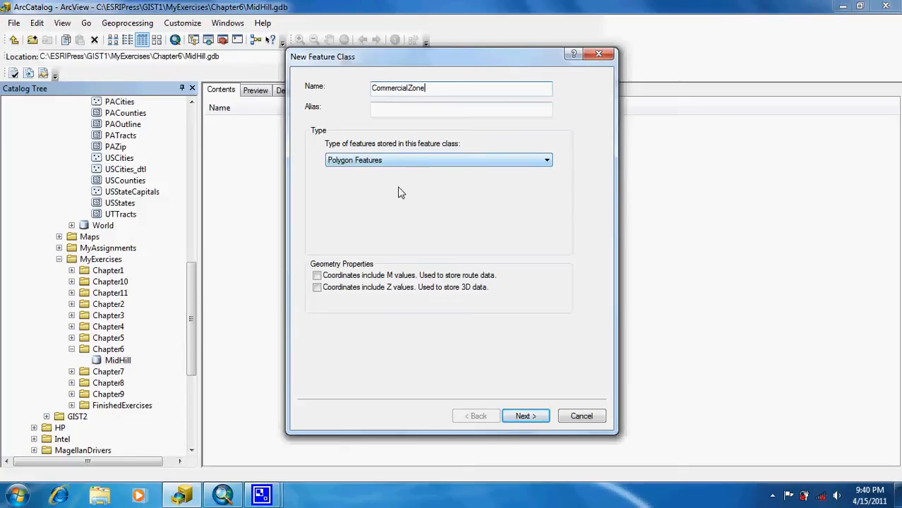
key("shift+Tab")
key("shift+Tab")
left_click(526, 417)
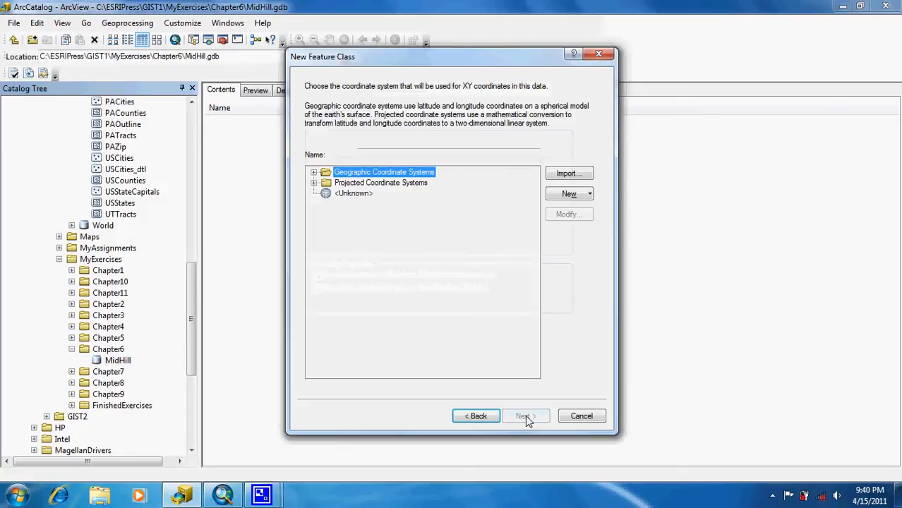
Step: Assign the NAD 1983 StatePlane Pennsylvania South FIPS 3702 (US Feet) projected coordinate system and accept the default XY tolerance and storage settings
left_click(313, 182)
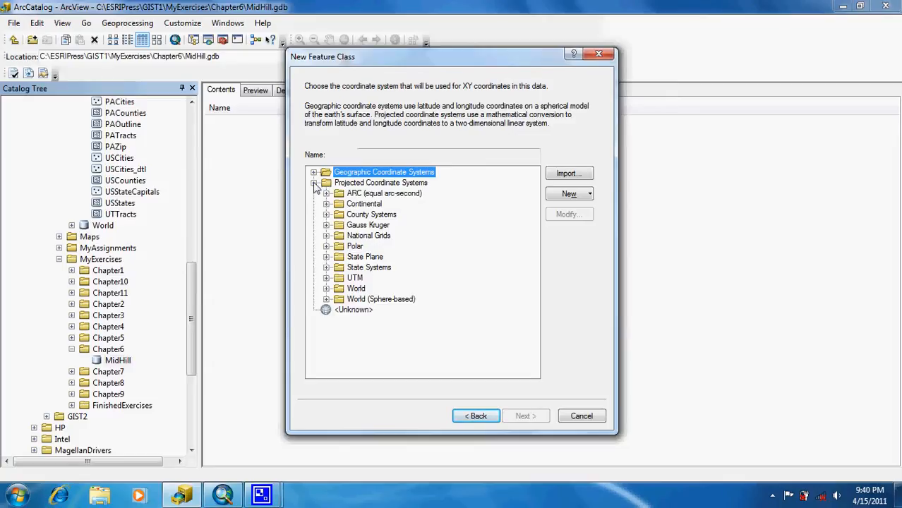
left_click(327, 257)
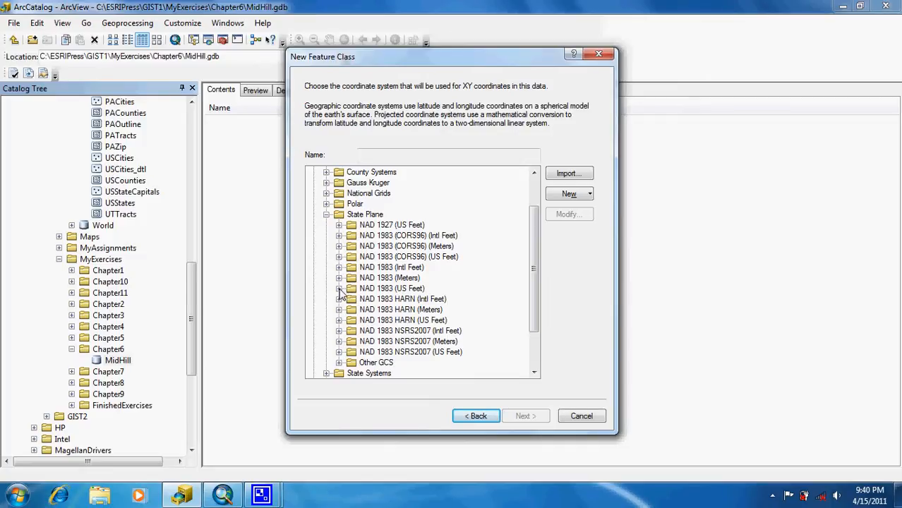
left_click(338, 288)
scroll(530, 216, "down", 1)
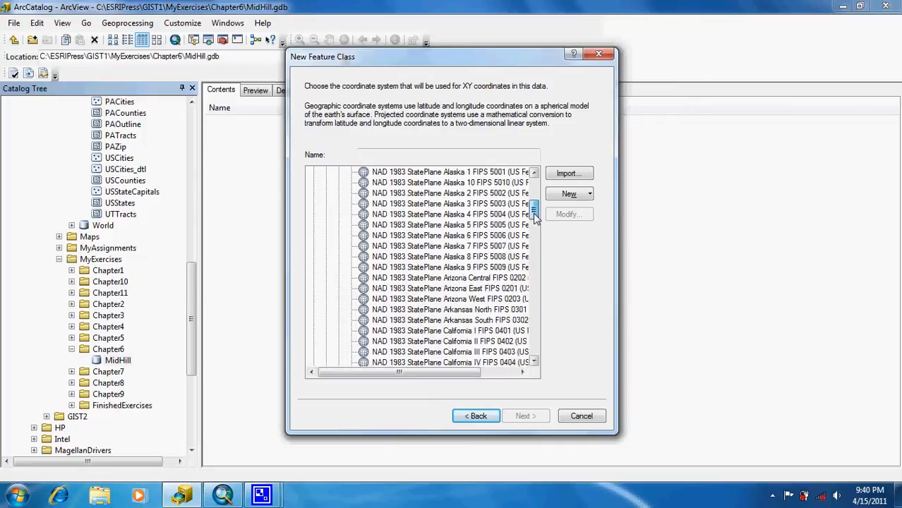
left_click_drag(535, 216, 552, 314)
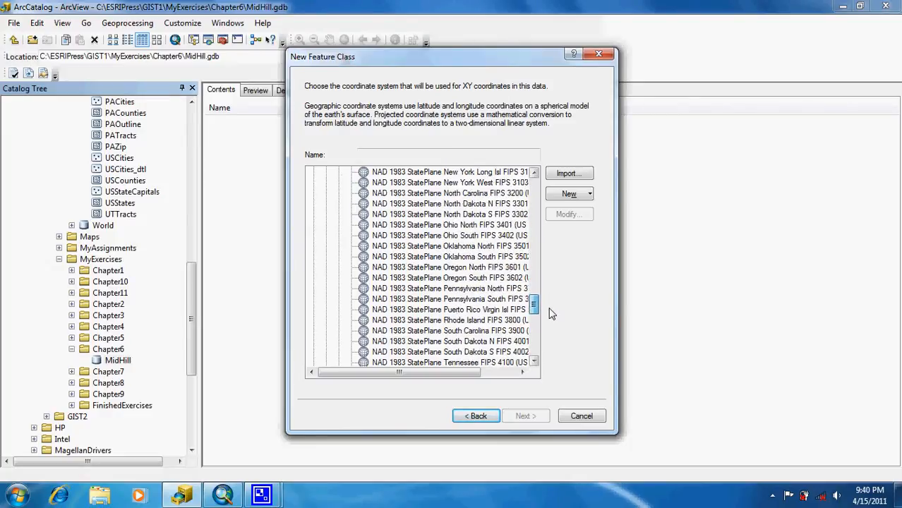
left_click(510, 302)
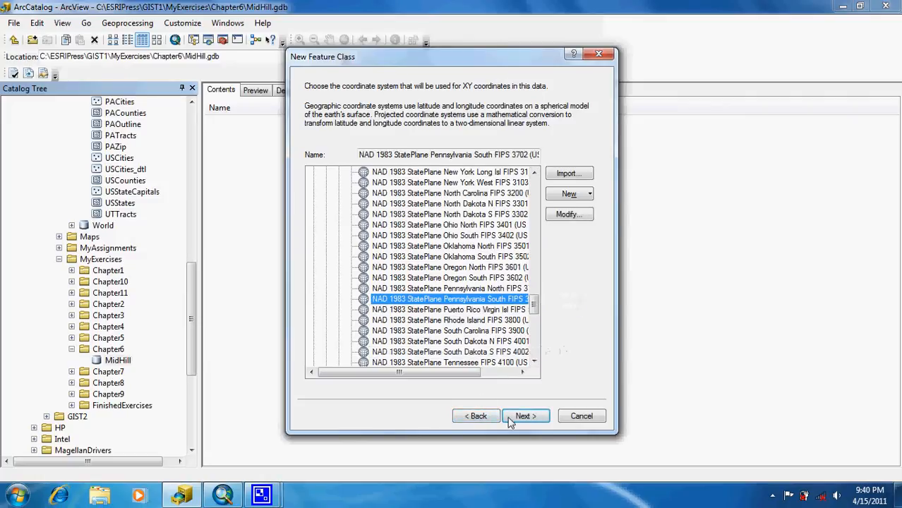
left_click(522, 417)
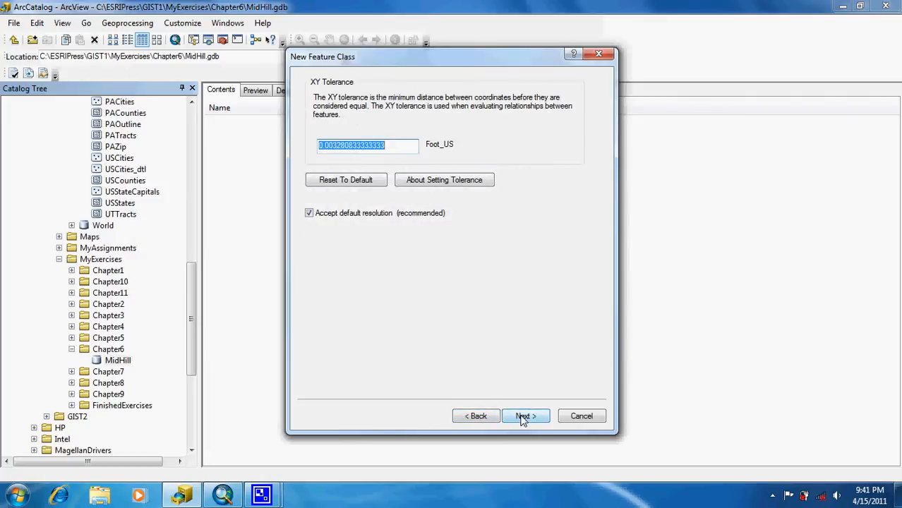
left_click(522, 417)
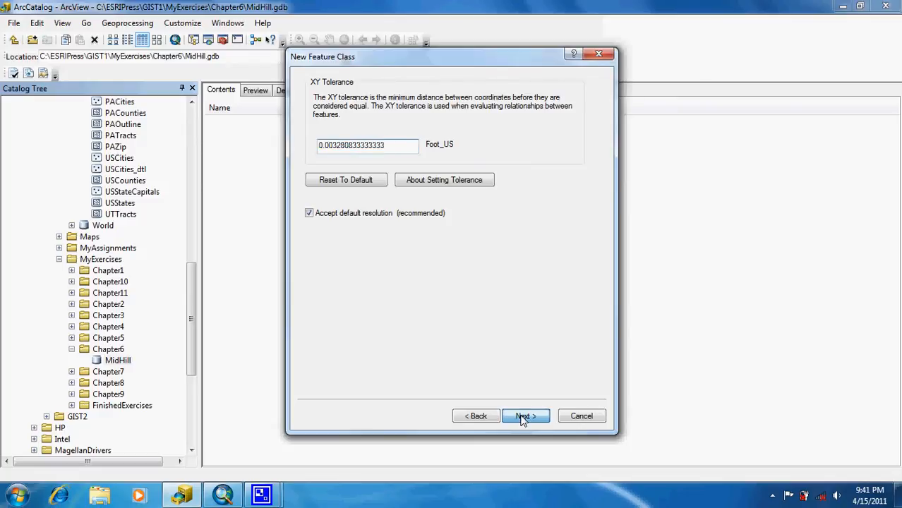
left_click(522, 417)
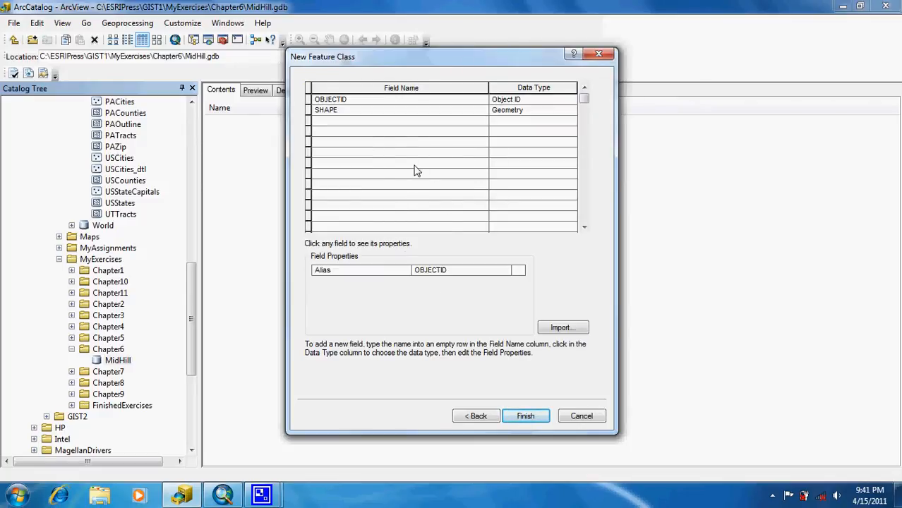
Step: Add a ZoneNumber field with the Short Integer data type and finish creating the feature class
left_click(353, 123)
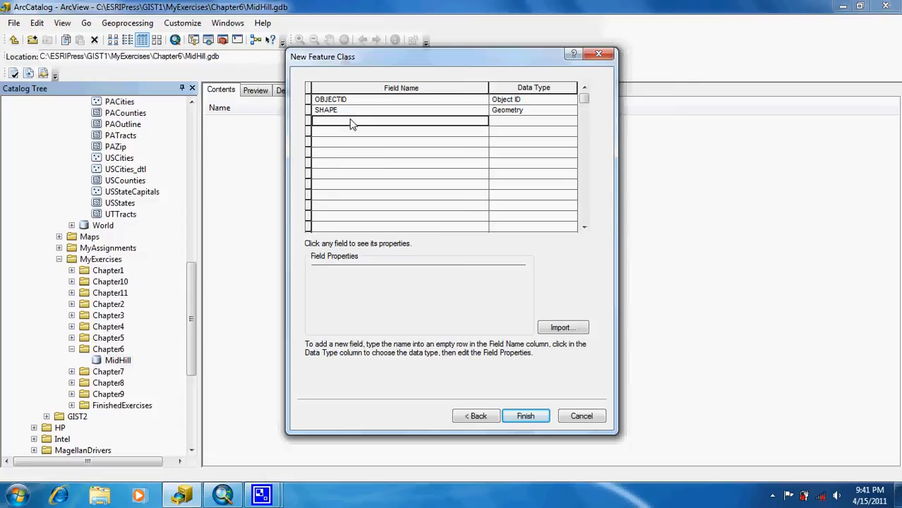
type("ZoneNumber")
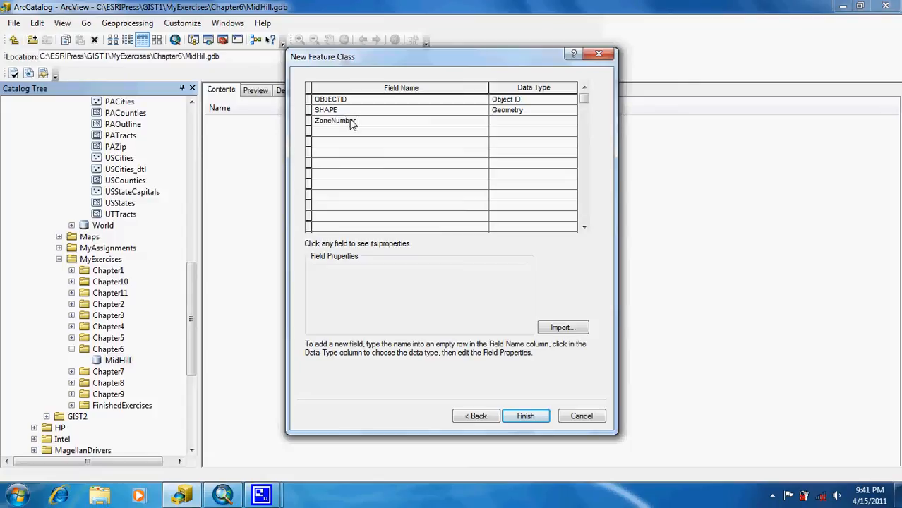
left_click(515, 124)
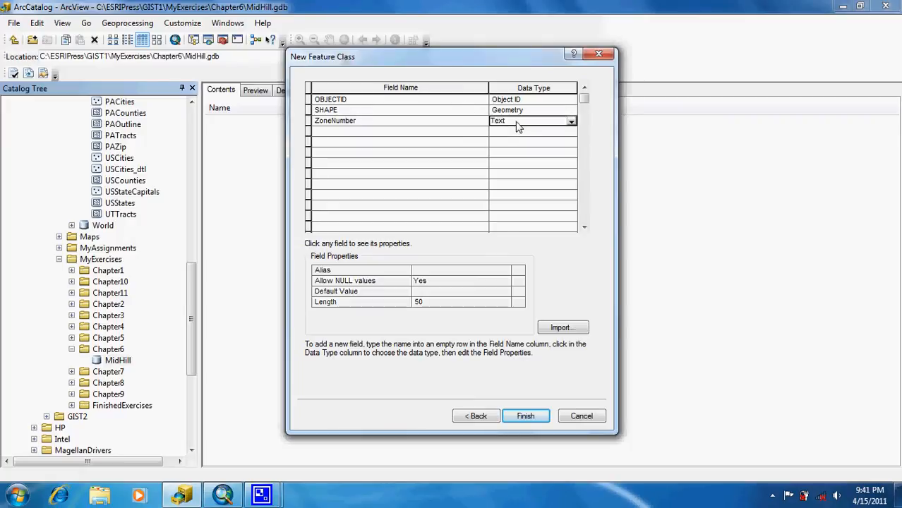
left_click(520, 134)
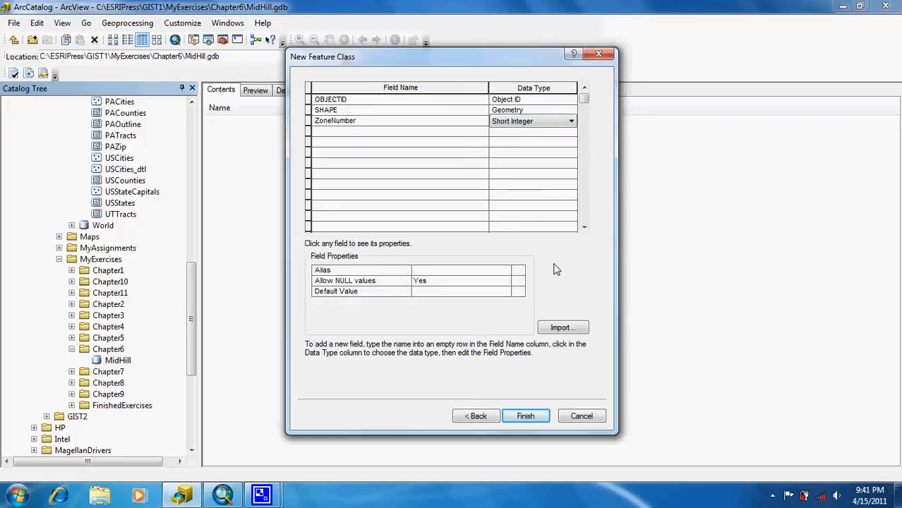
left_click(526, 416)
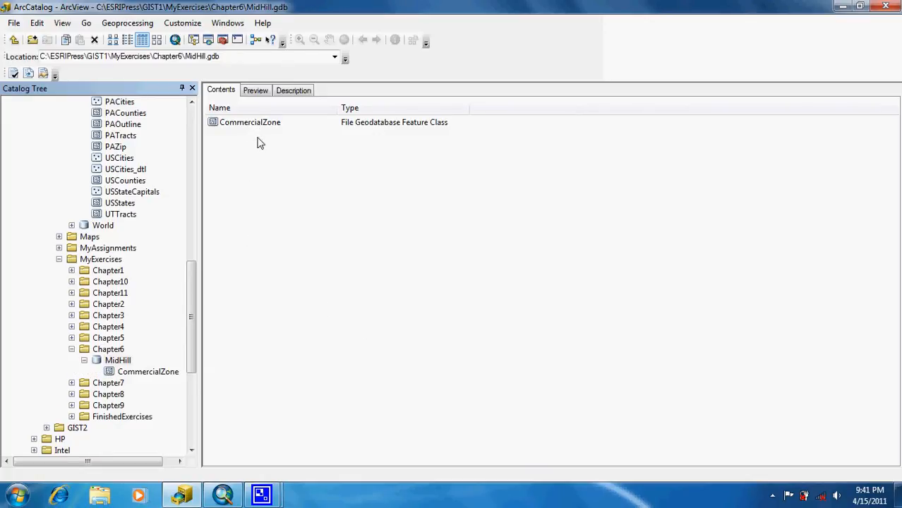
Step: Preview the attribute table of the CommercialZone feature class
left_click(251, 91)
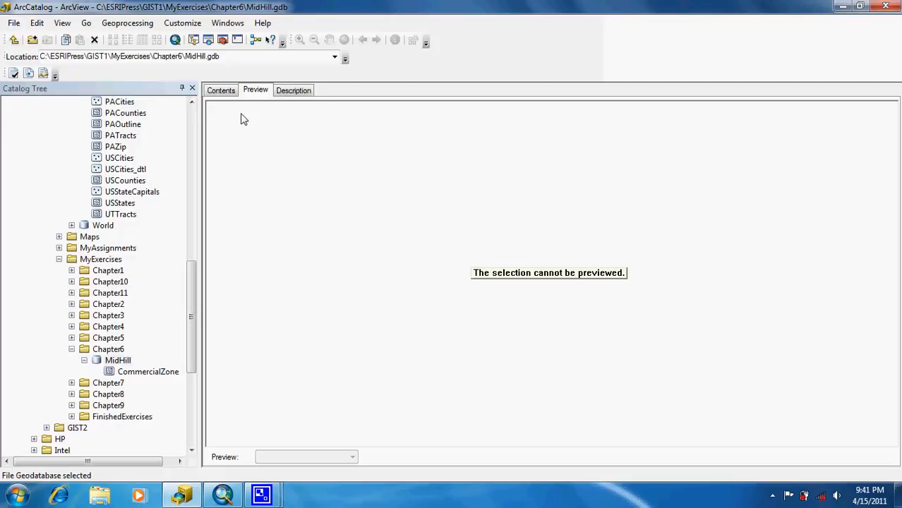
left_click(152, 372)
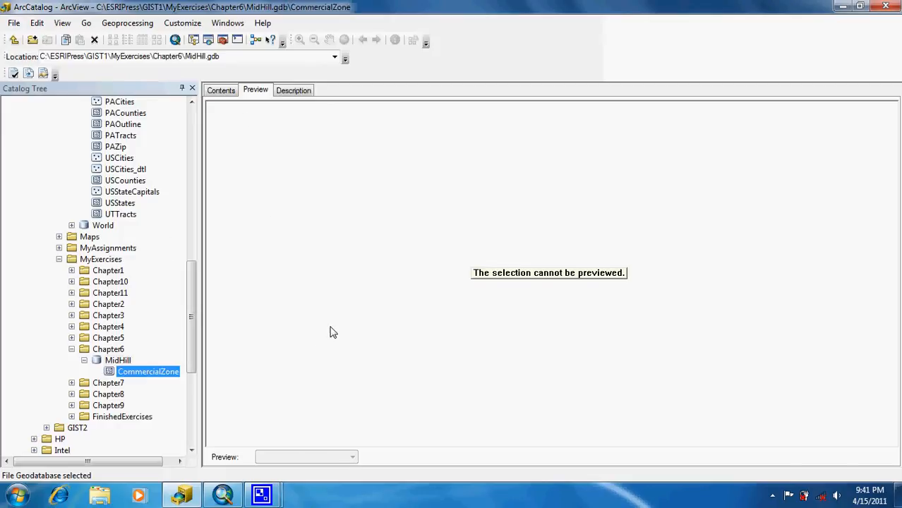
left_click(312, 456)
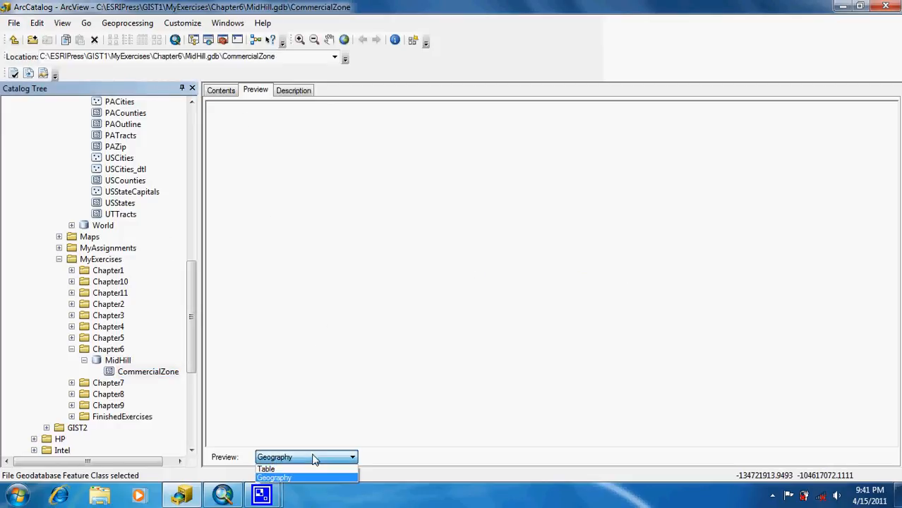
left_click(314, 477)
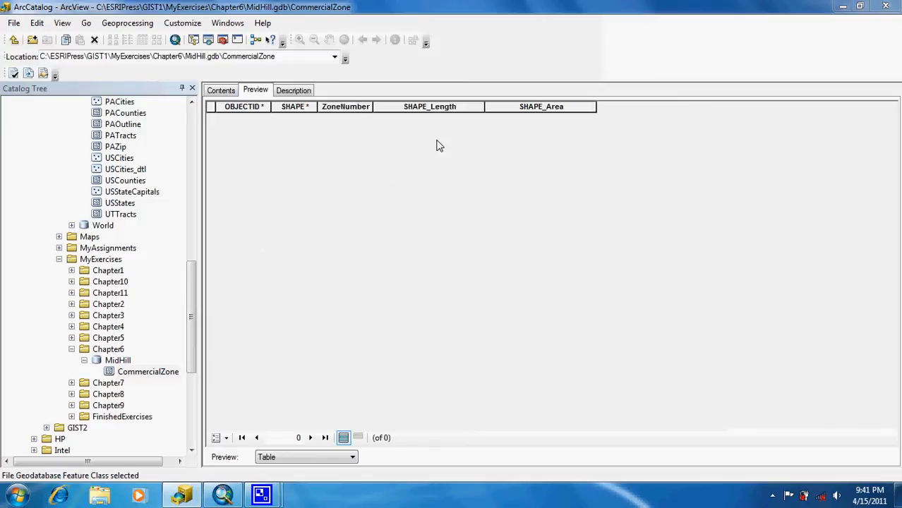
Step: Switch to ArcMap and open the Tutorial6-1 map document from the Maps folder
left_click(891, 8)
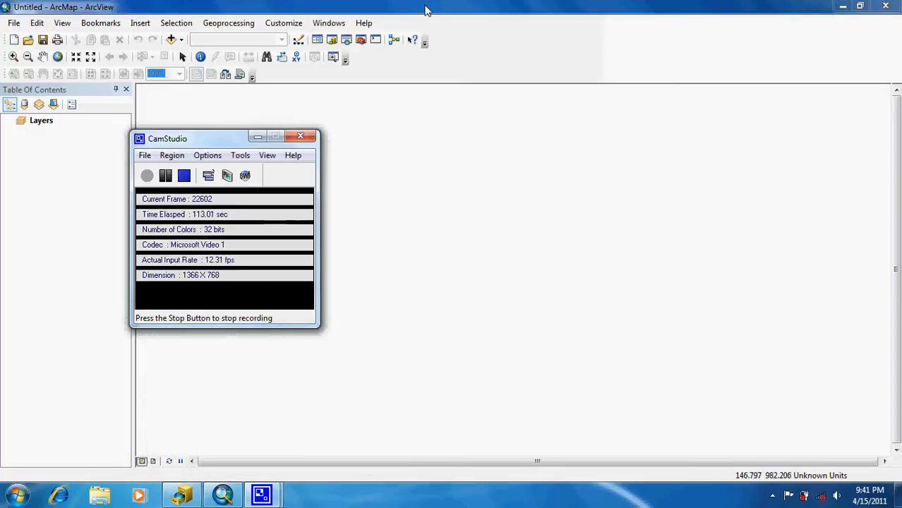
left_click(425, 10)
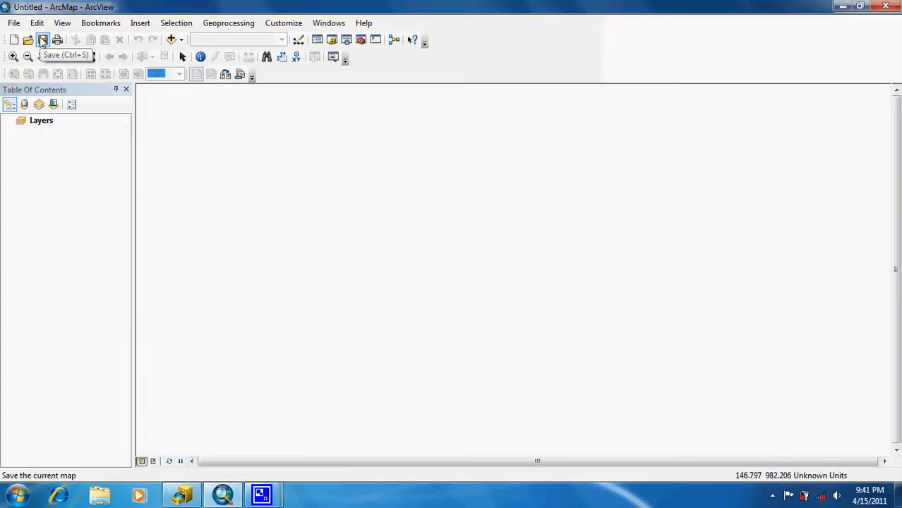
left_click(27, 41)
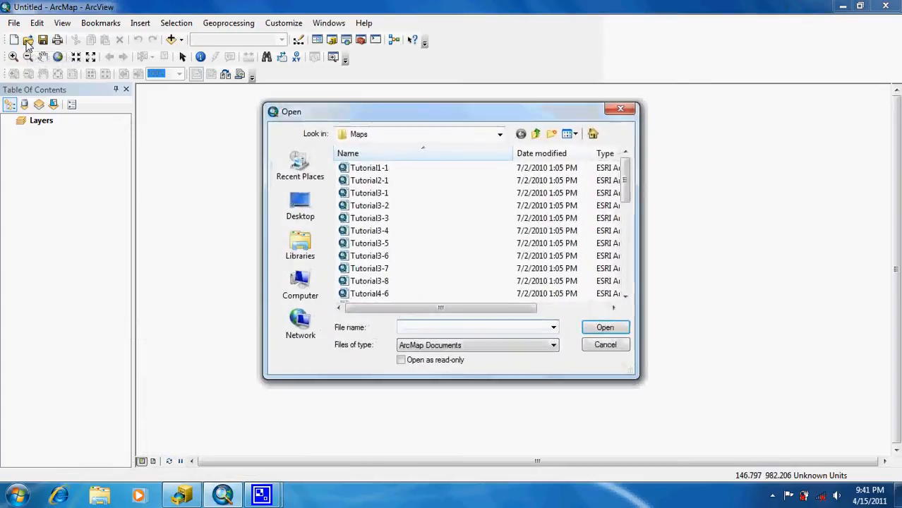
left_click(626, 275)
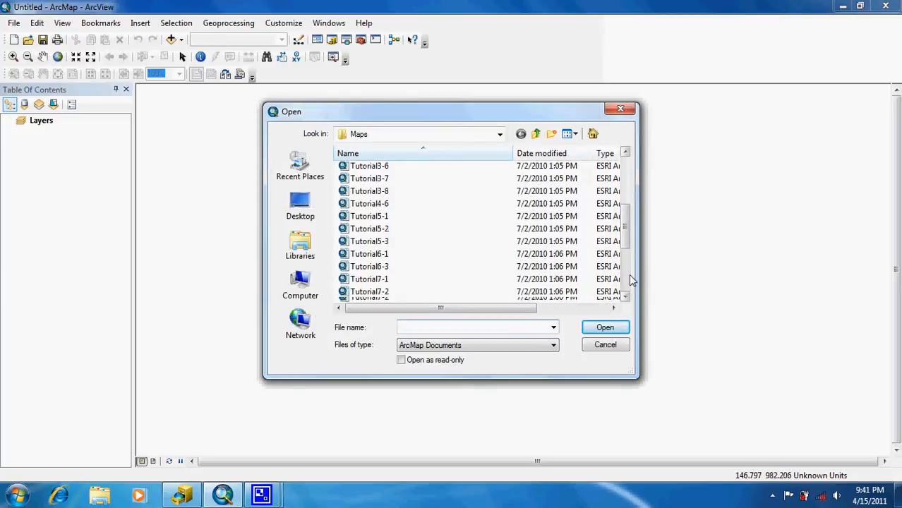
left_click(625, 275)
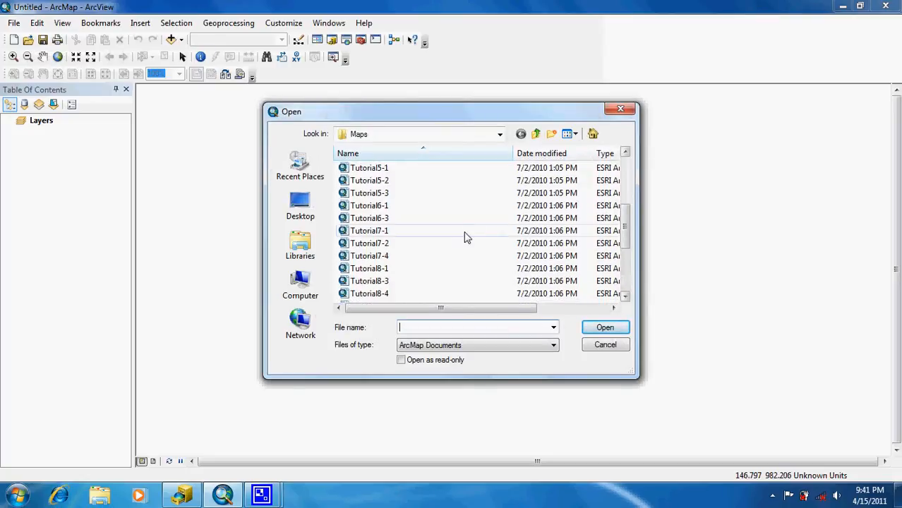
double_click(379, 206)
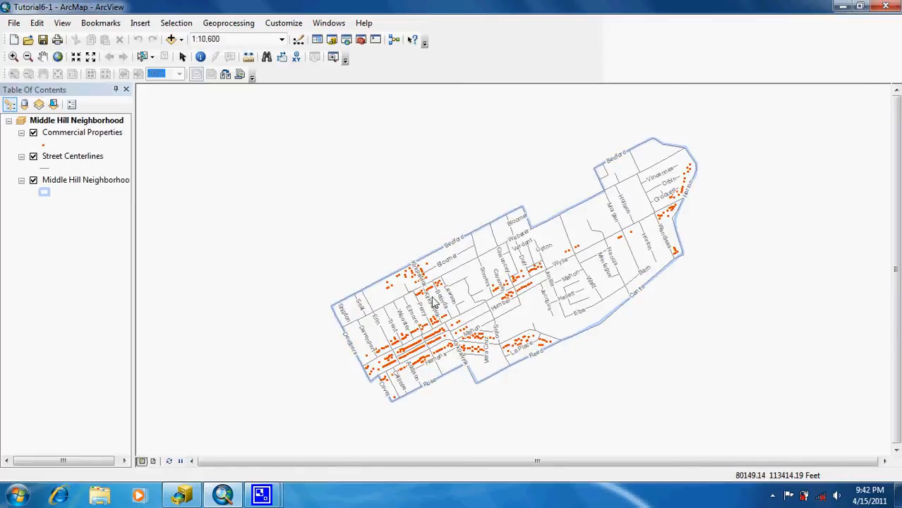
Step: Add the CommercialZone feature class from MidHill.gdb in the MyExercises Chapter6 folder to the map
left_click(172, 40)
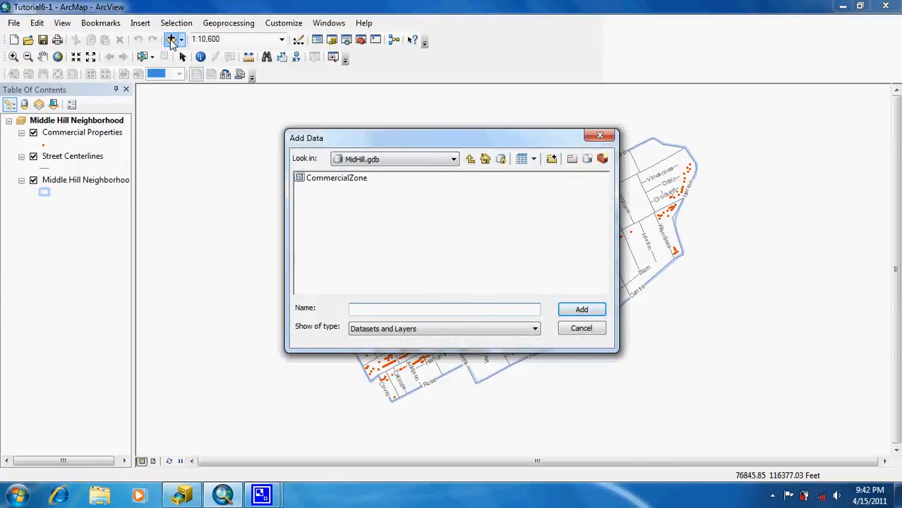
left_click(470, 161)
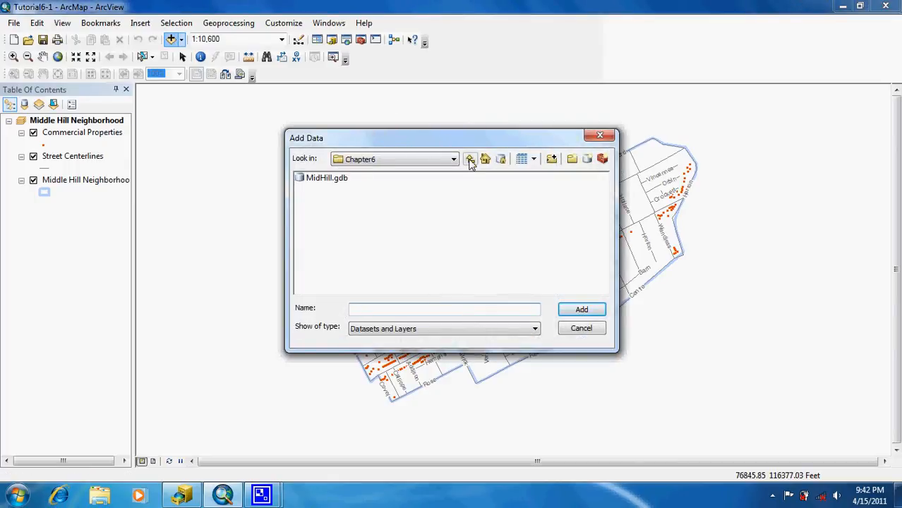
left_click(471, 162)
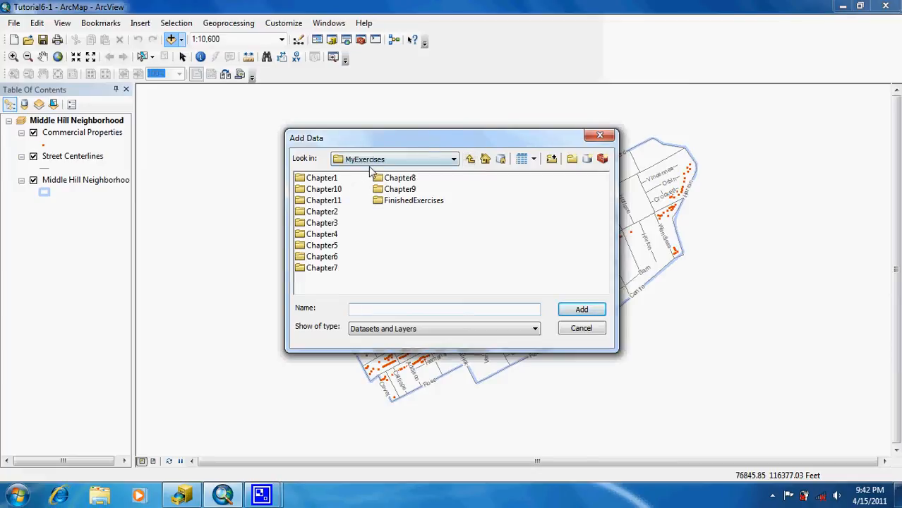
double_click(327, 259)
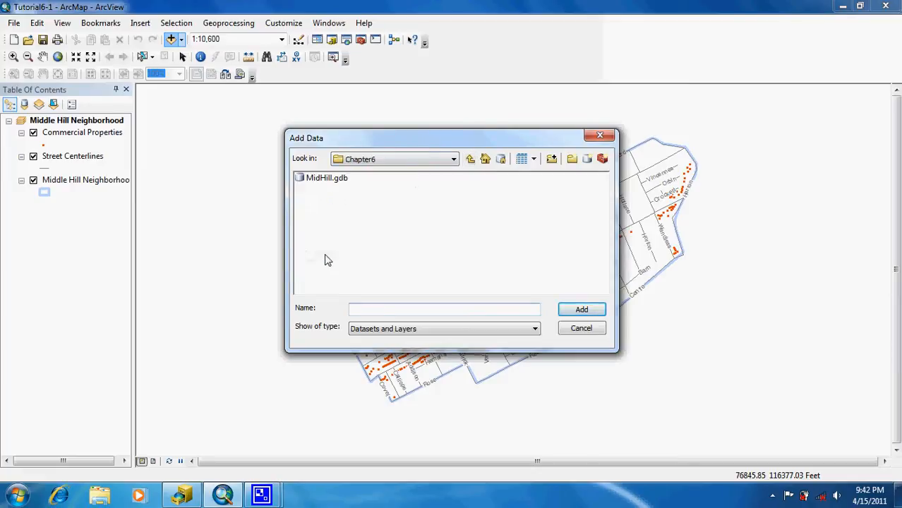
double_click(327, 184)
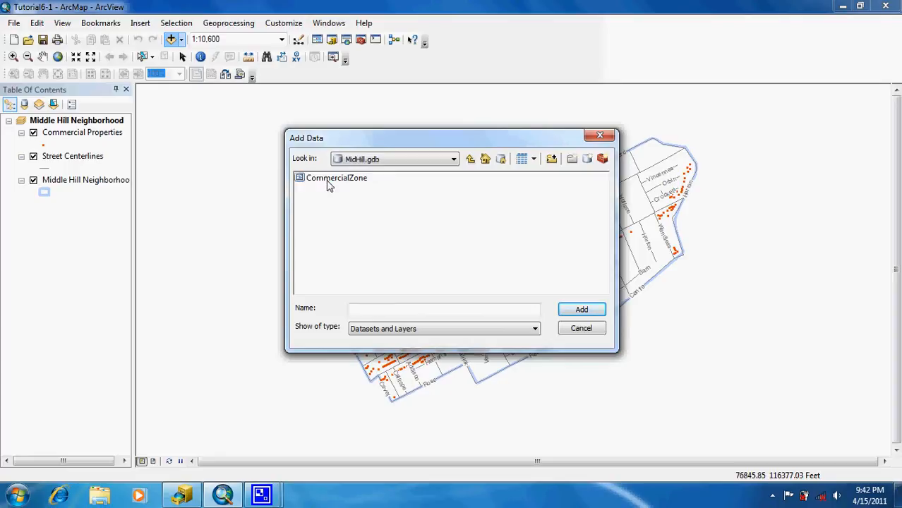
left_click(334, 179)
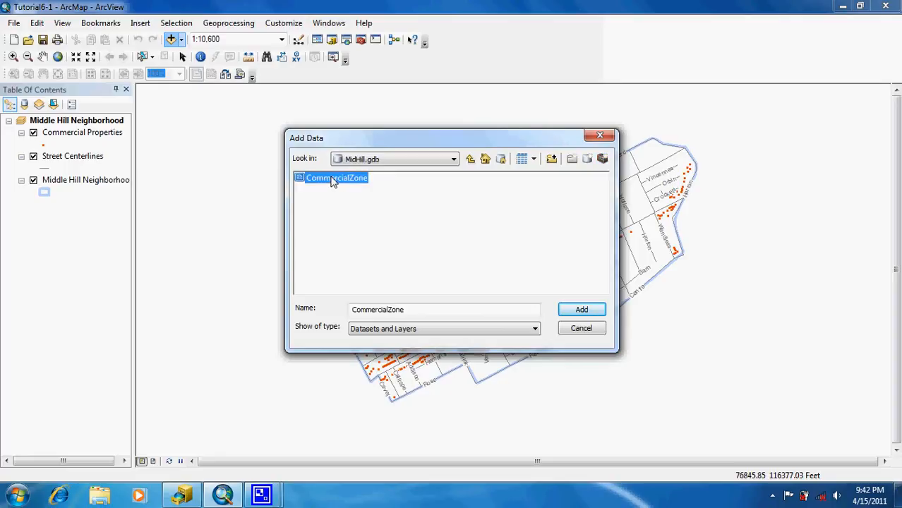
left_click(576, 309)
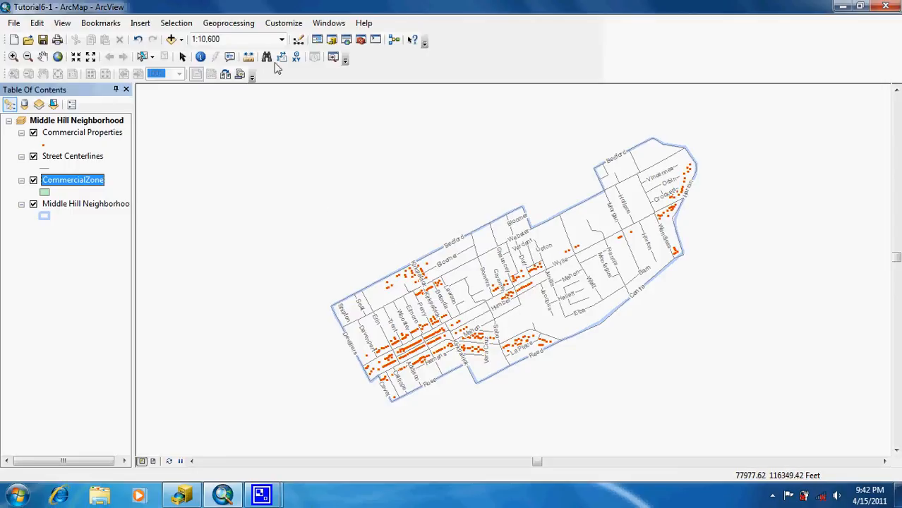
Step: Display the Editor toolbar and dock it below the existing toolbars
left_click(283, 23)
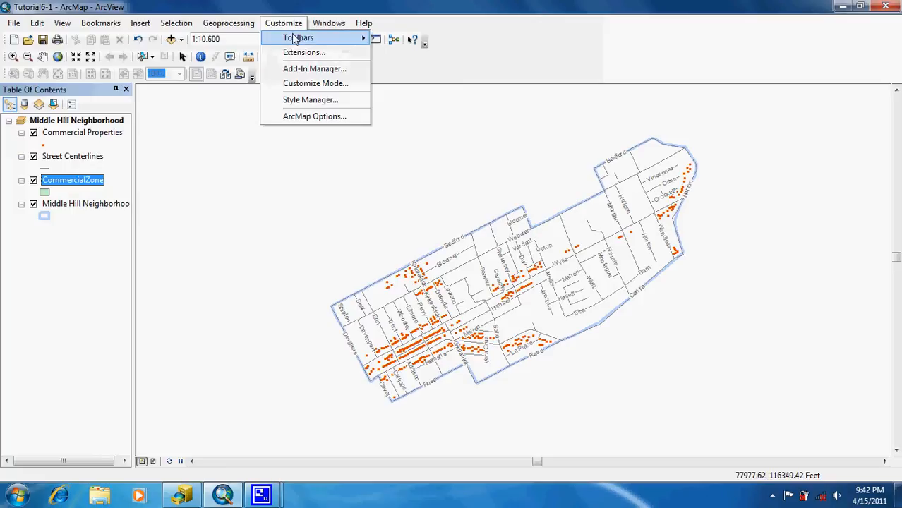
mouse_move(295, 39)
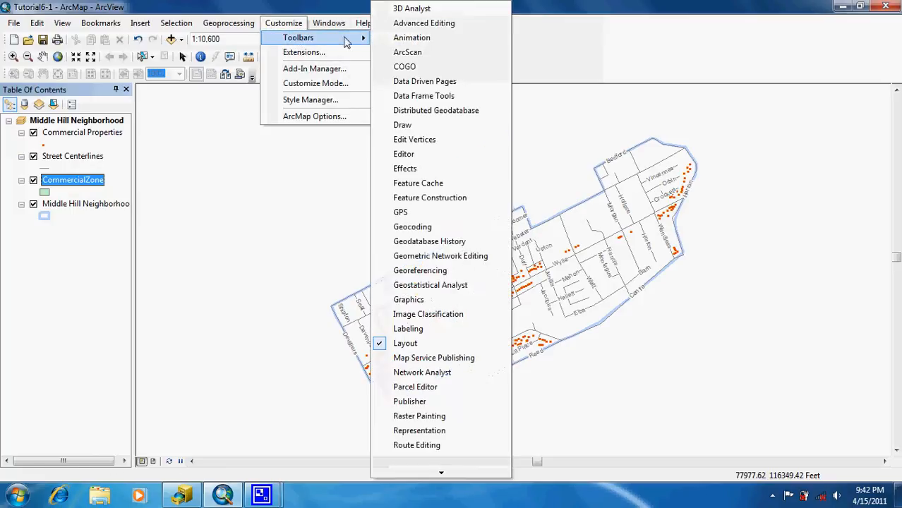
left_click(423, 154)
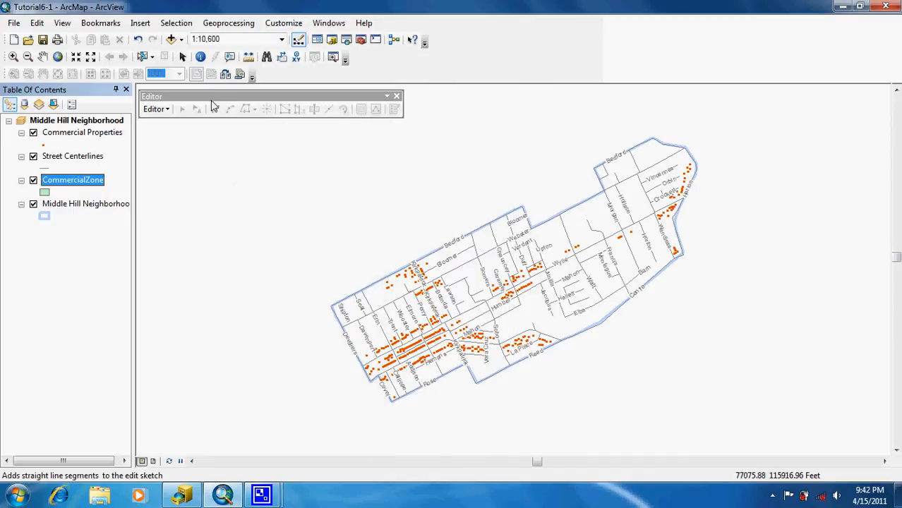
left_click_drag(210, 96, 218, 101)
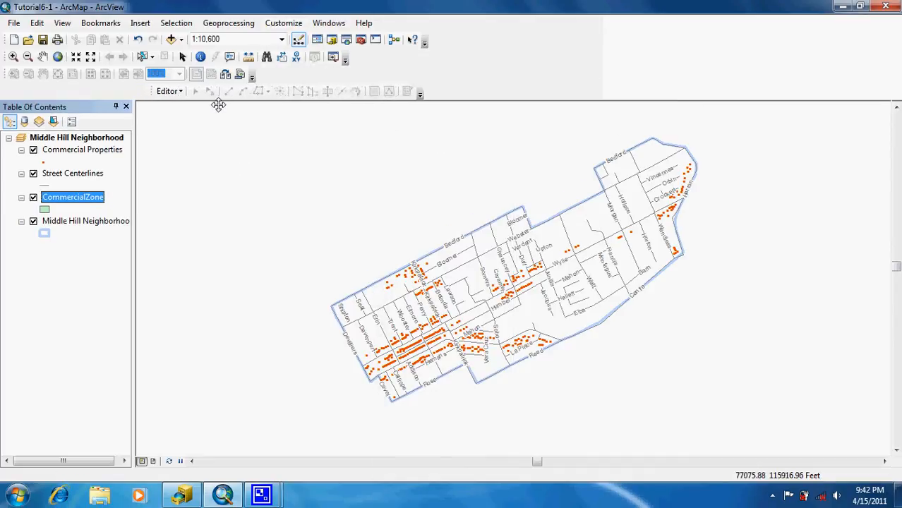
Step: Start an edit session on the CommercialZone layer
left_click(172, 91)
left_click(180, 107)
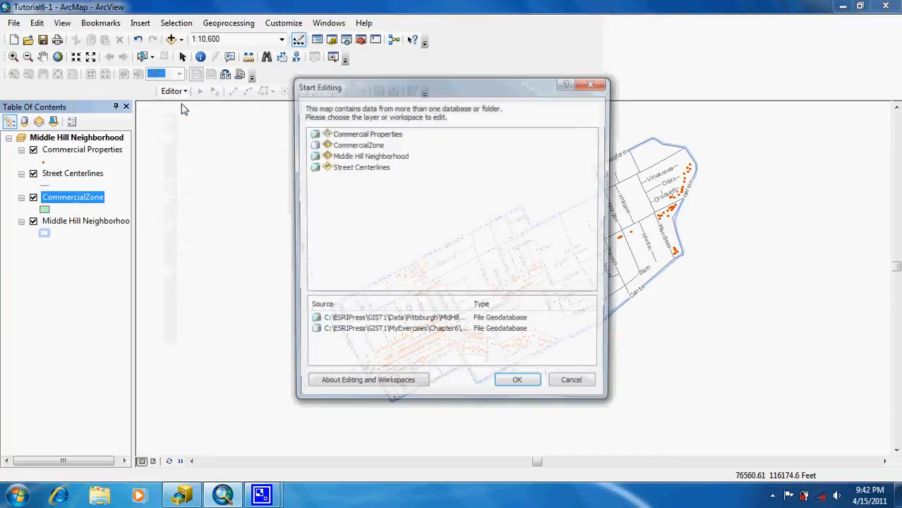
left_click(350, 146)
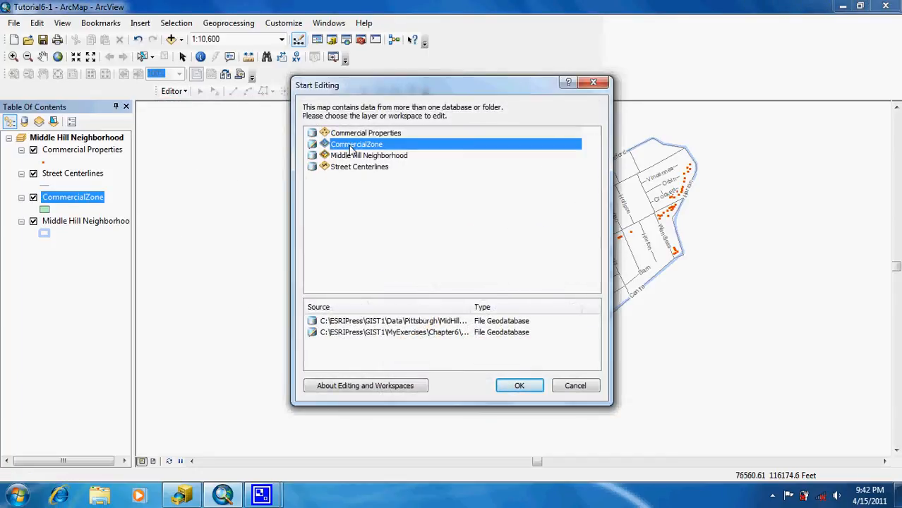
left_click(518, 384)
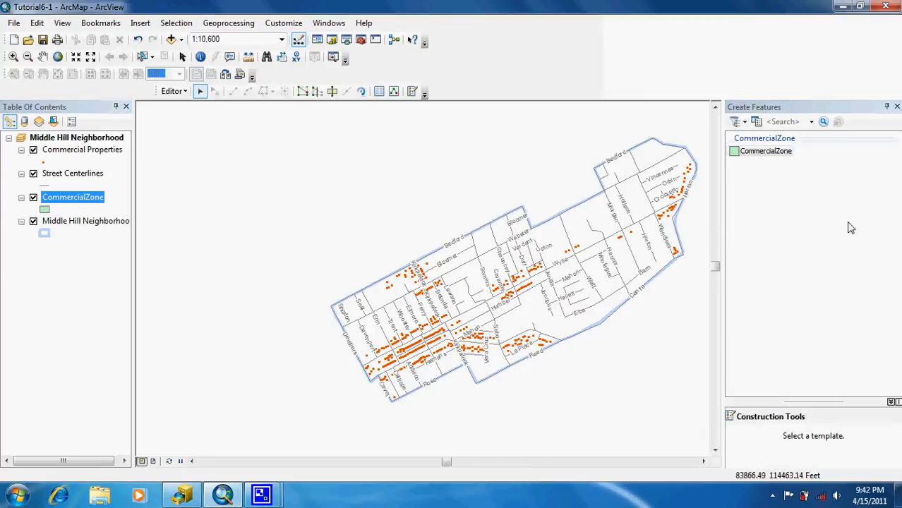
Step: Set the Create Features window to auto-hide and choose the CommercialZone template with the Polygon construction tool
left_click(887, 107)
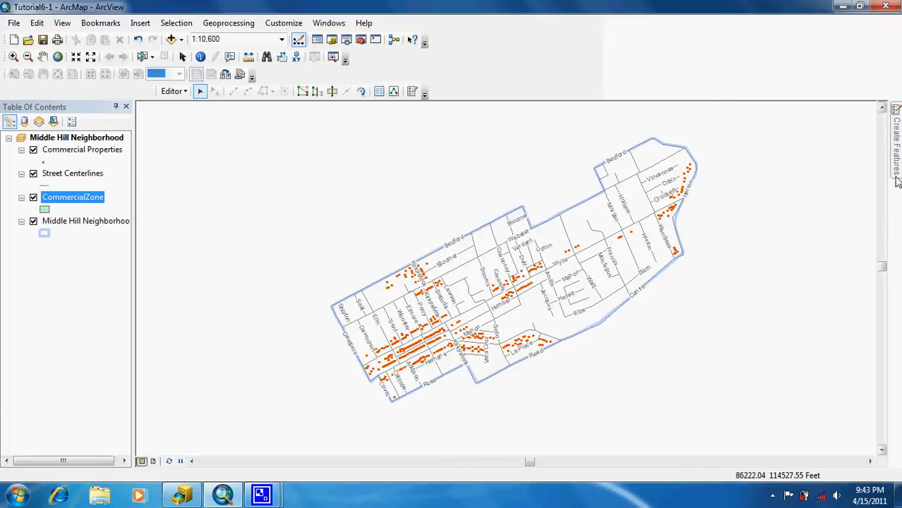
mouse_move(898, 166)
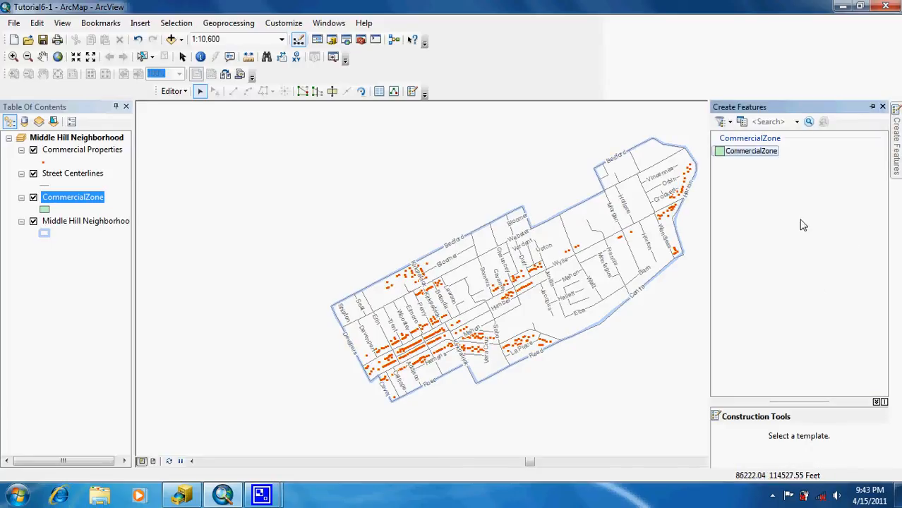
left_click(752, 153)
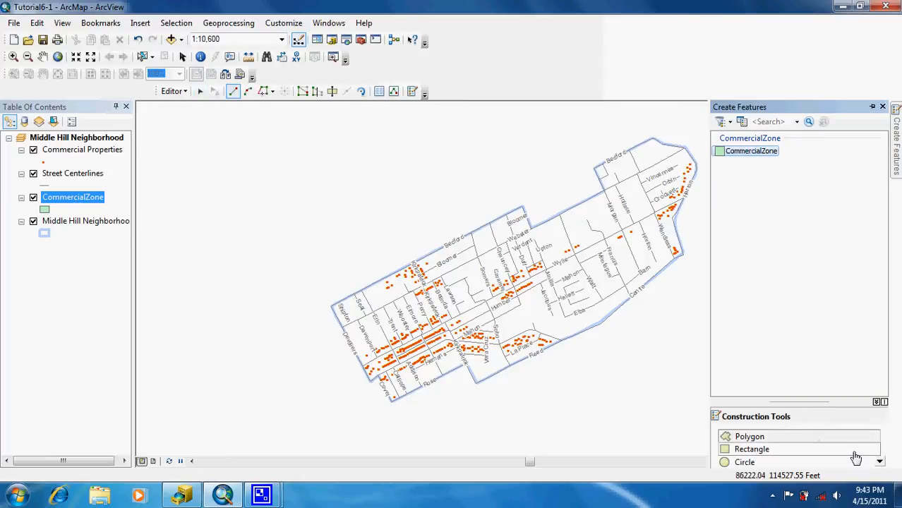
left_click(881, 462)
left_click(880, 462)
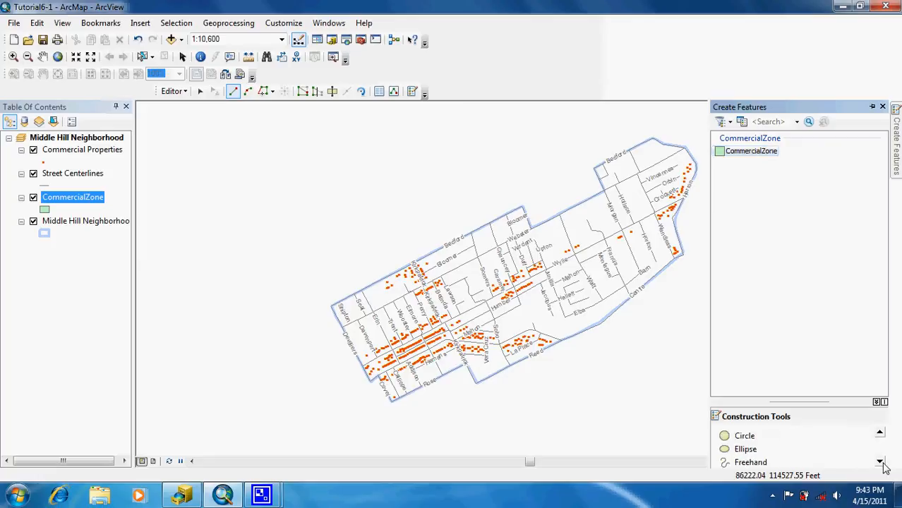
left_click(880, 462)
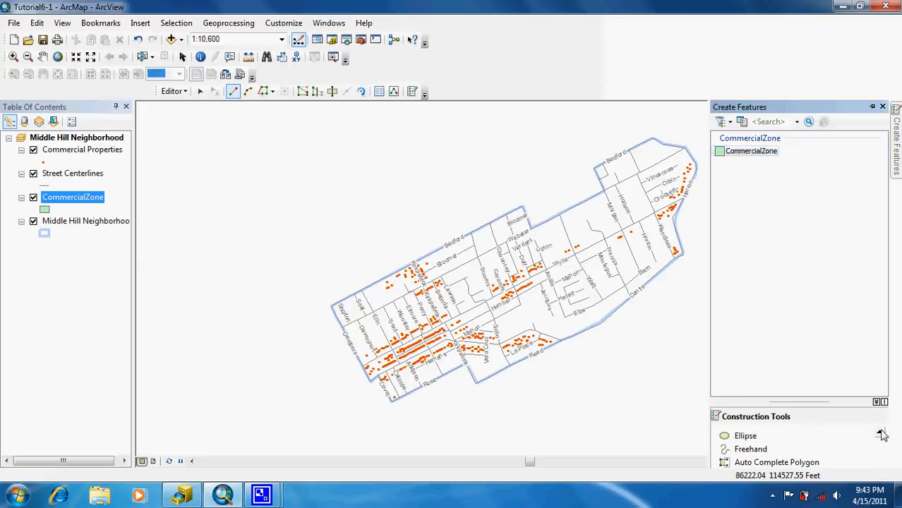
left_click(881, 434)
left_click(881, 435)
left_click(881, 435)
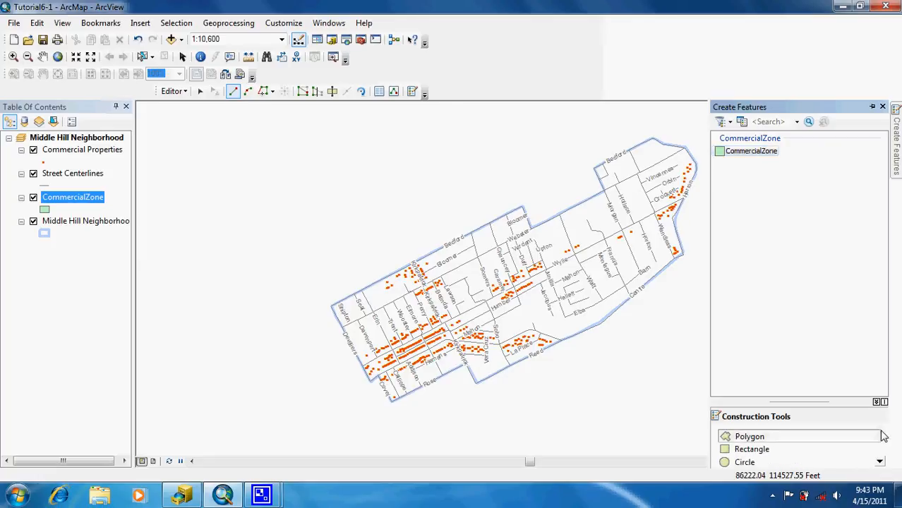
left_click(738, 433)
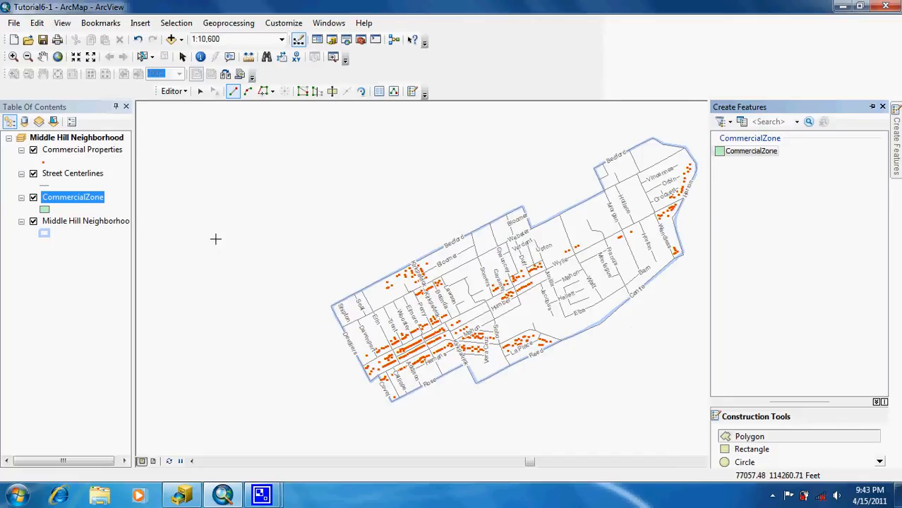
Step: Make the Middle Hill Neighborhood, Street Centerlines and Commercial Properties layers not selectable, leaving only CommercialZone selectable
left_click(54, 123)
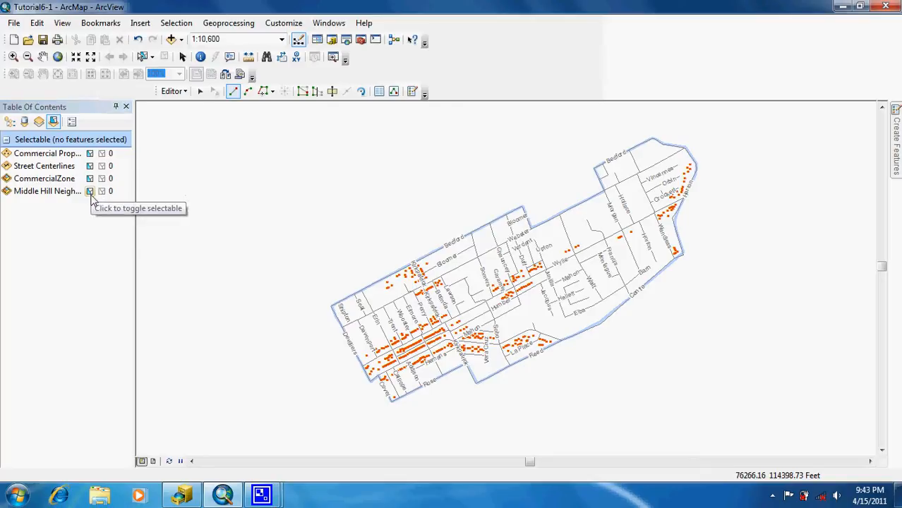
left_click(90, 192)
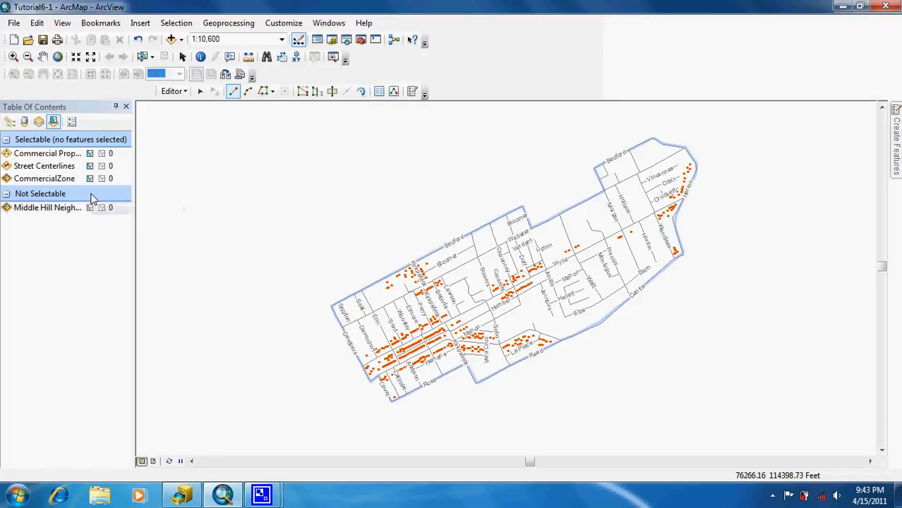
left_click(90, 166)
left_click(91, 153)
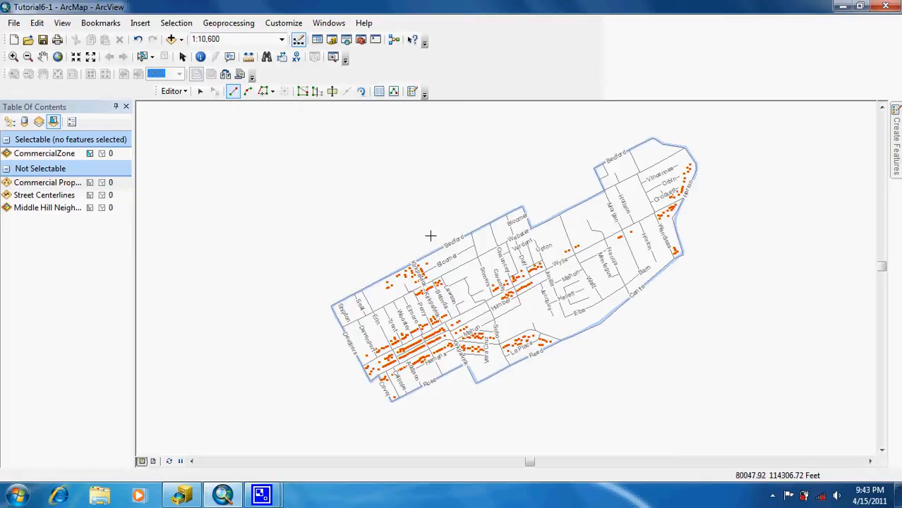
Step: Draw a freeform five-vertex CommercialZone polygon across the western-central part of the Middle Hill neighborhood
left_click(450, 270)
left_click(523, 261)
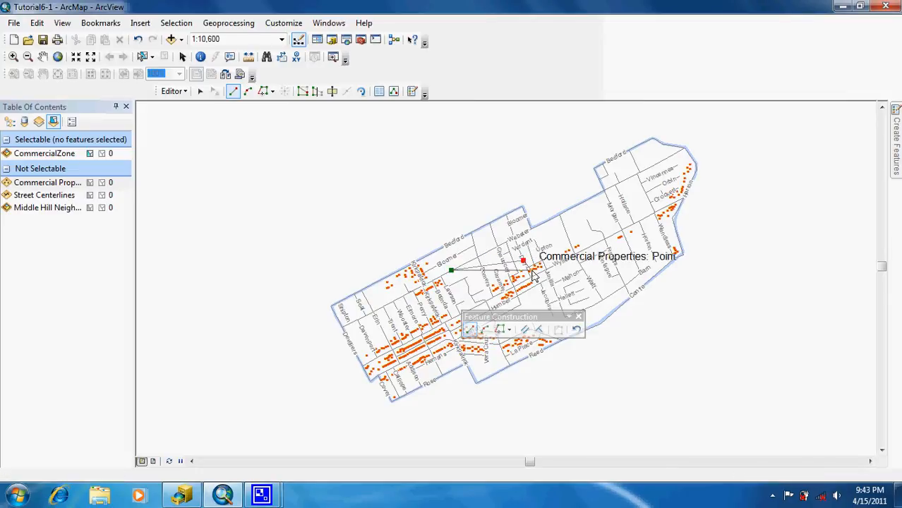
left_click(559, 300)
left_click(442, 328)
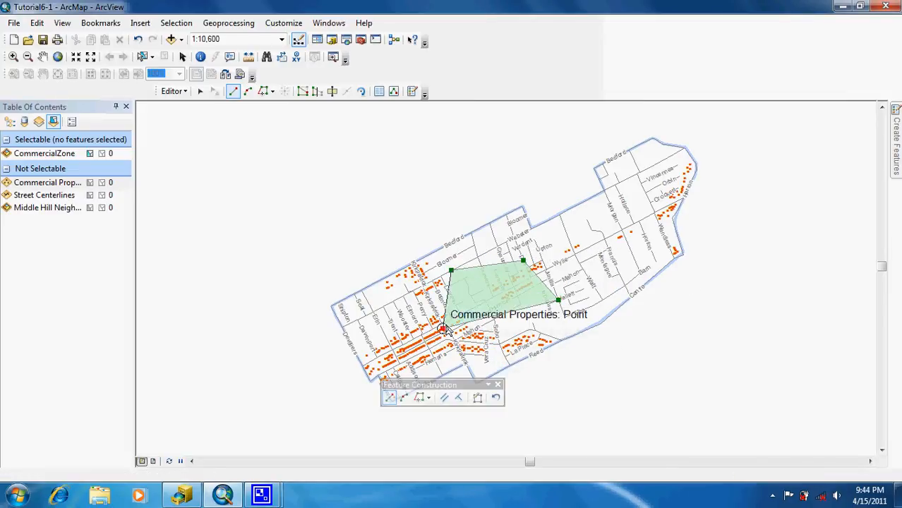
double_click(378, 310)
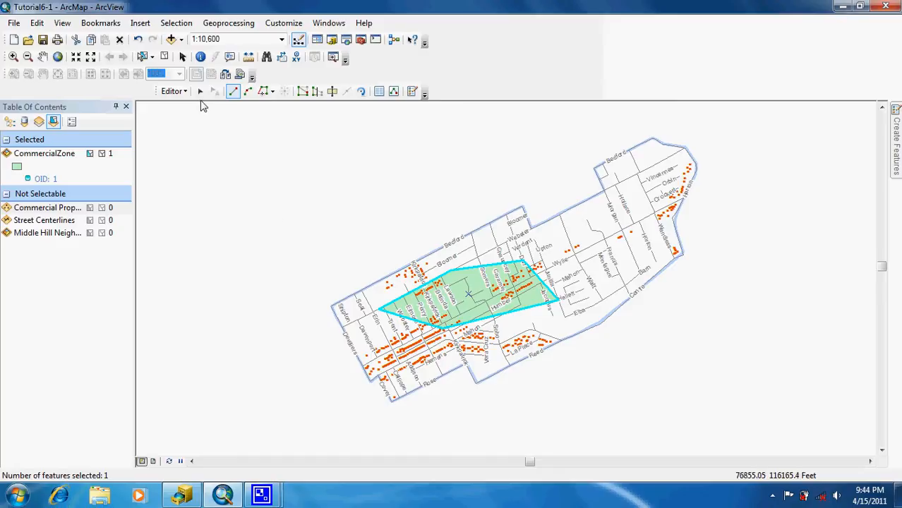
Step: Move the CommercialZone polygon northwest with the Edit Tool so it overlaps the Bedford boundary, and clear the selection
left_click(201, 92)
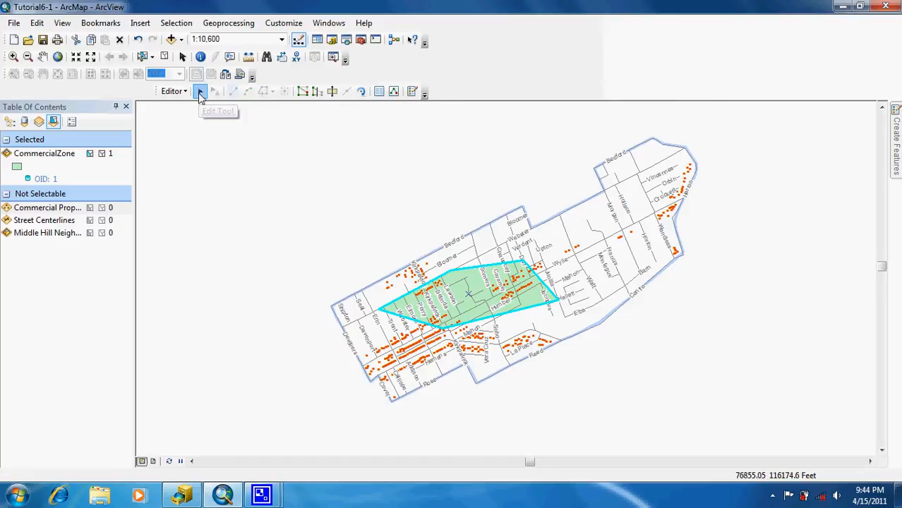
left_click(473, 293)
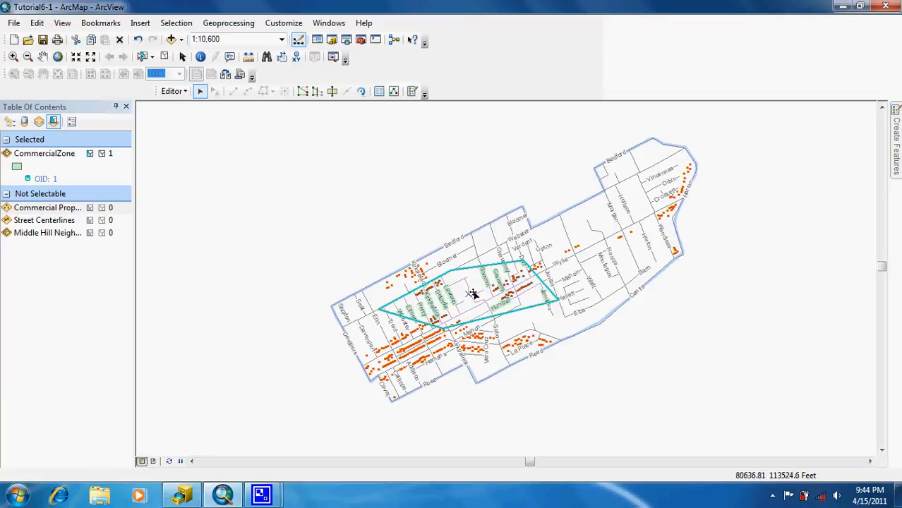
left_click_drag(472, 293, 441, 260)
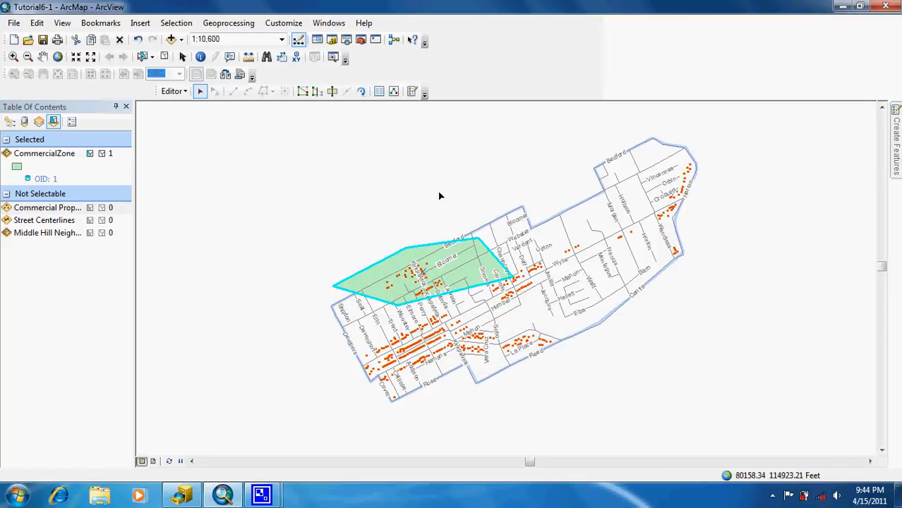
left_click(437, 191)
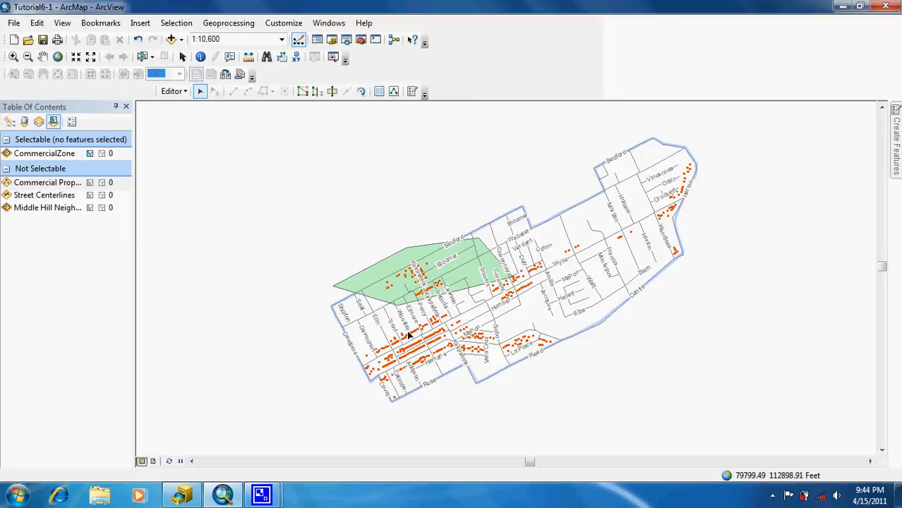
Step: Select the practice CommercialZone polygon and delete it
left_click(445, 283)
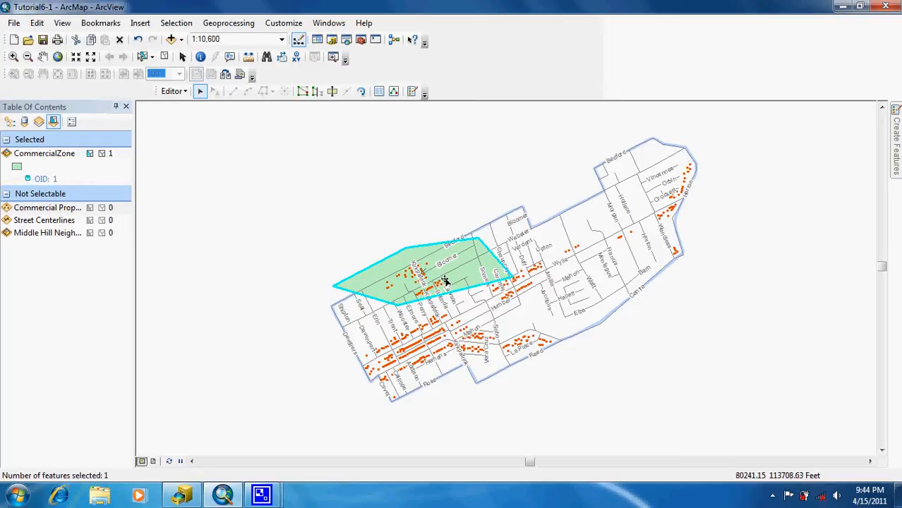
right_click(444, 283)
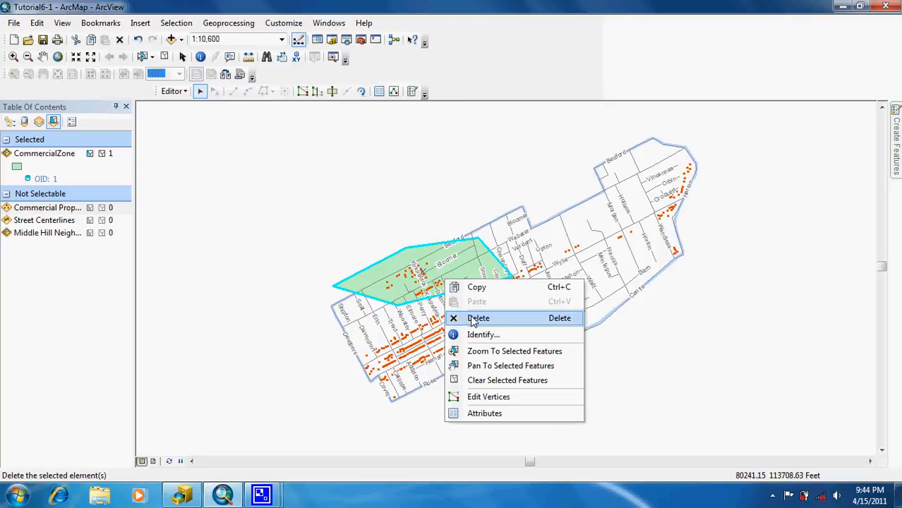
left_click(428, 198)
left_click(429, 271)
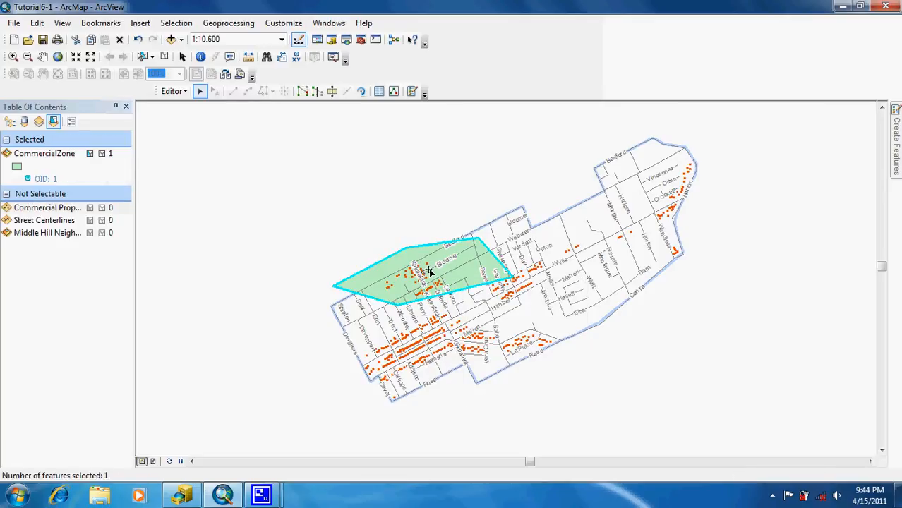
key("Delete")
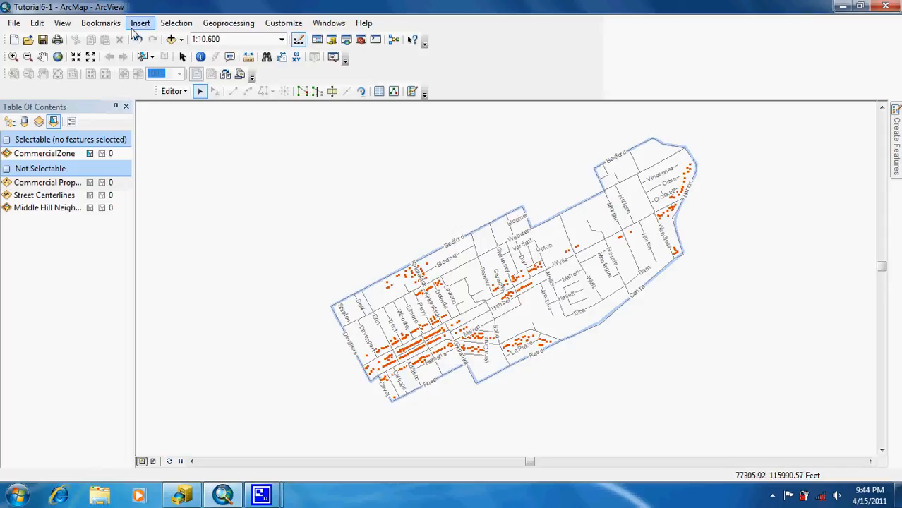
Step: At the Erin Street bookmark, draw a CommercialZone polygon snapped to the block corners between Davenport, Wylie, Erin and Webster streets
left_click(100, 23)
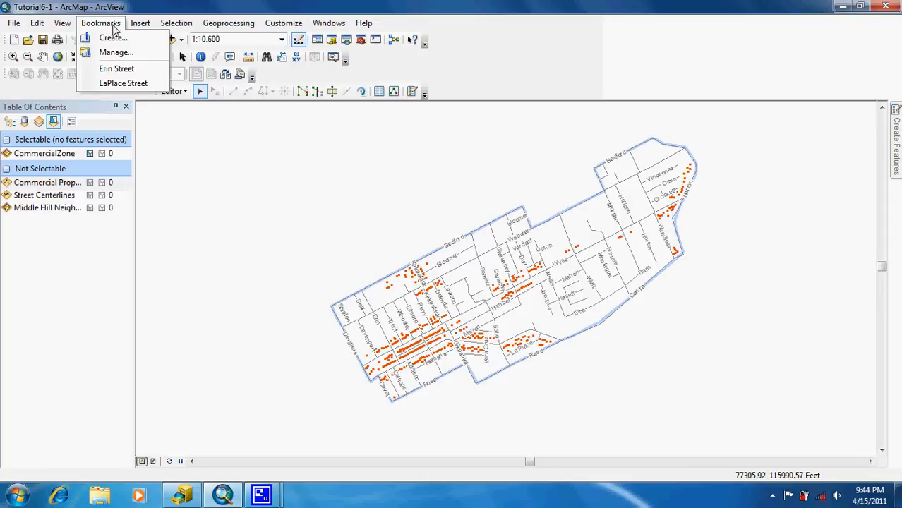
left_click(117, 68)
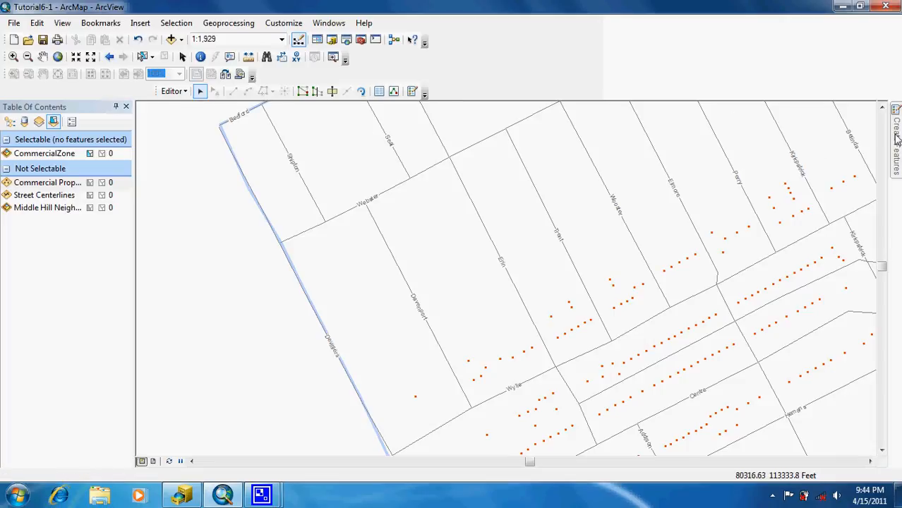
mouse_move(897, 139)
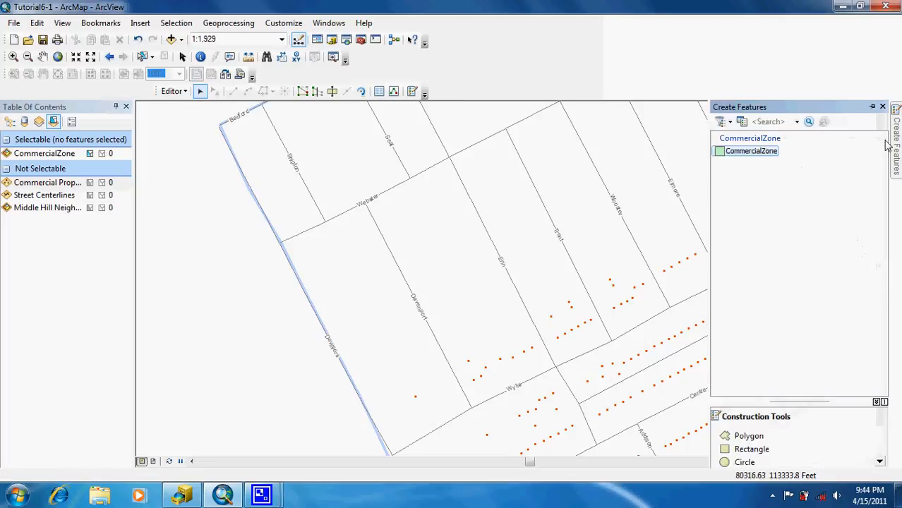
left_click(752, 438)
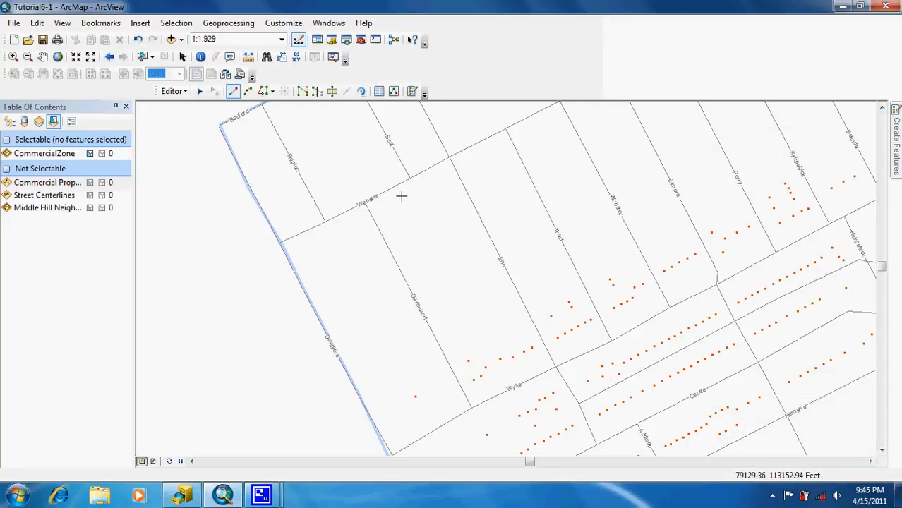
left_click(365, 203)
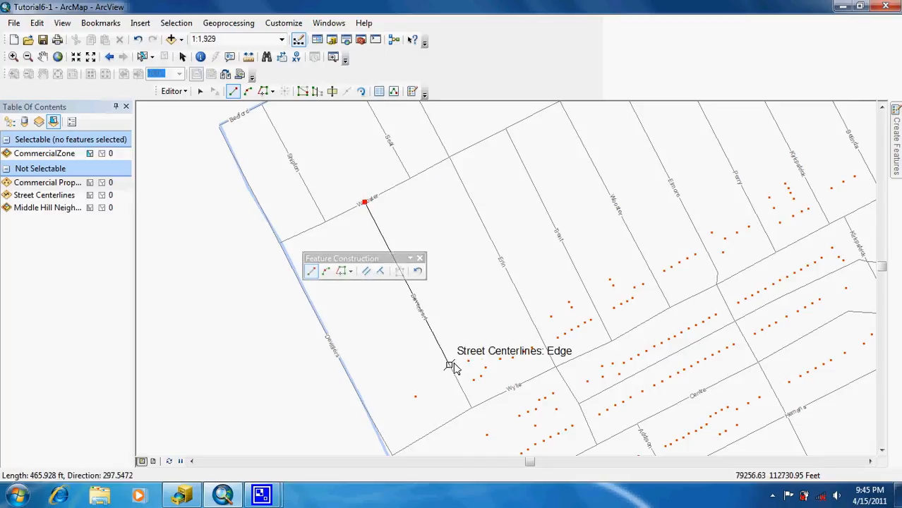
left_click(471, 408)
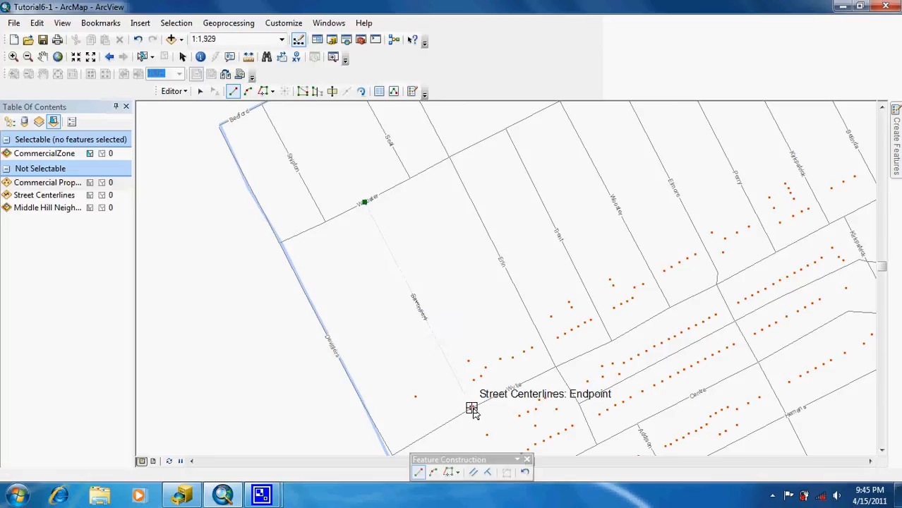
left_click(555, 368)
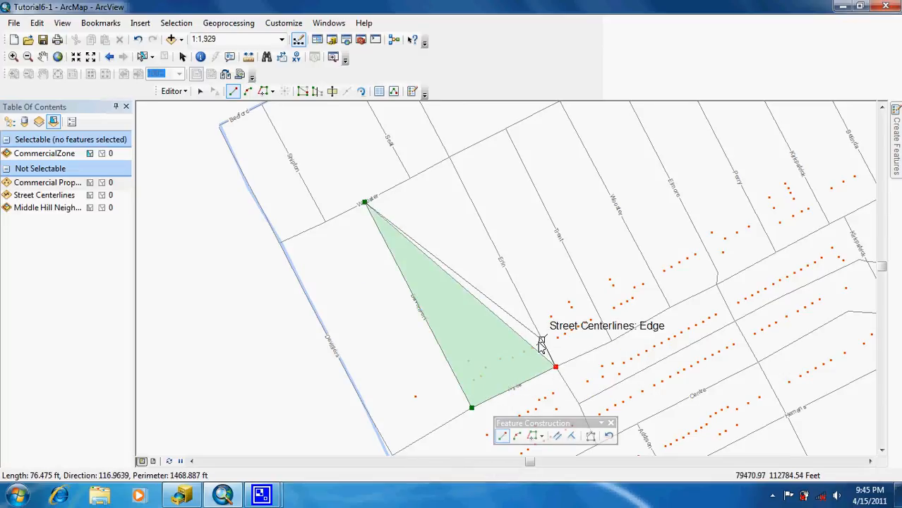
left_click(449, 157)
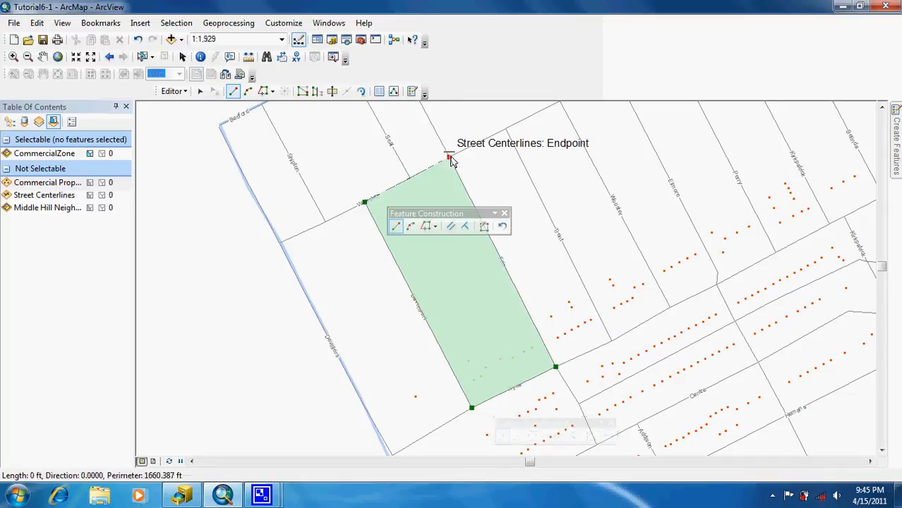
left_click(410, 178)
left_click(411, 178)
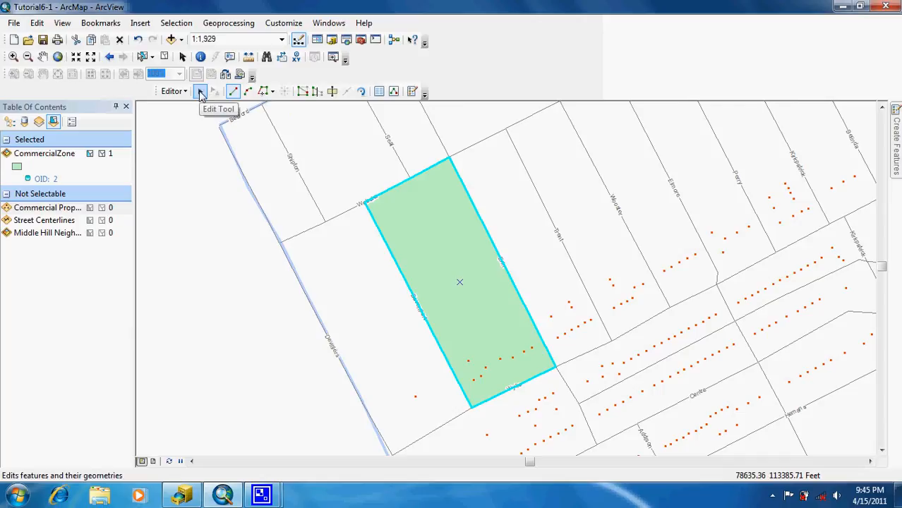
Step: Move the CommercialZone polygon's vertex at Erin and Wylie streets to the Trent and Wylie intersection, and finish the edit
left_click(200, 94)
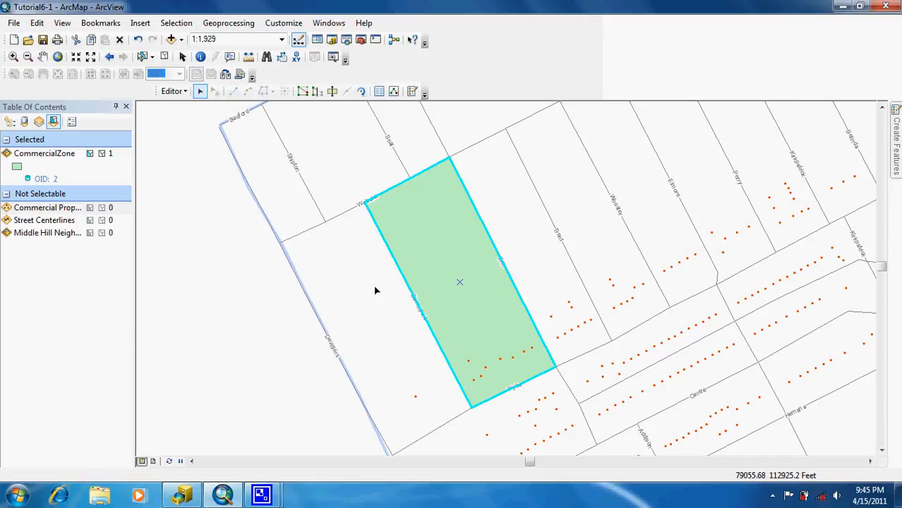
left_click(473, 303)
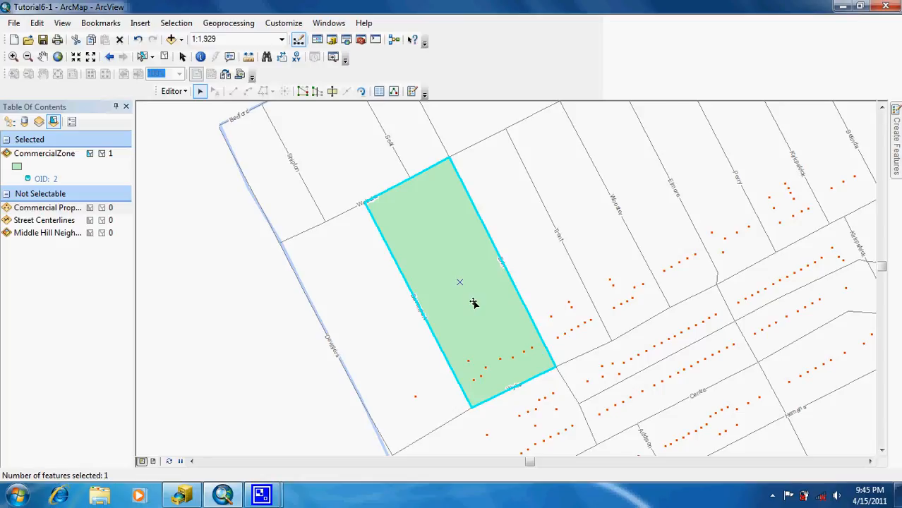
double_click(474, 303)
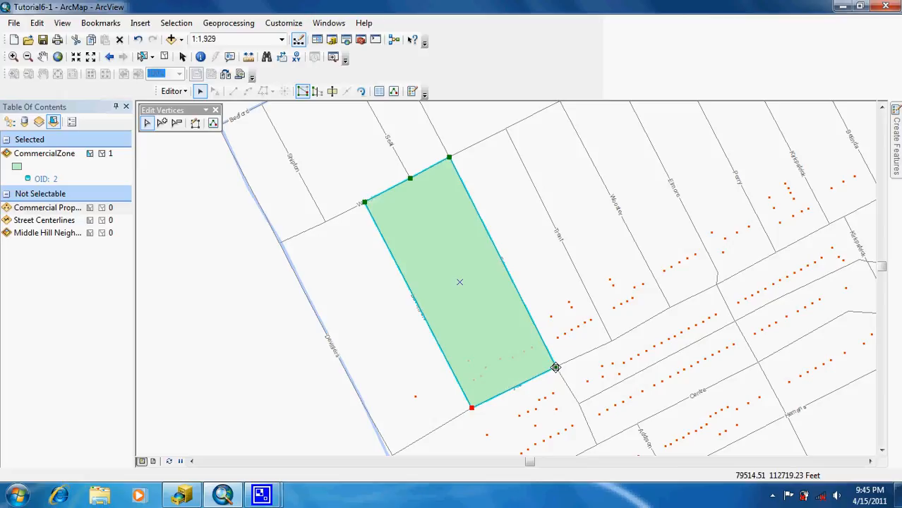
left_click_drag(555, 368, 612, 341)
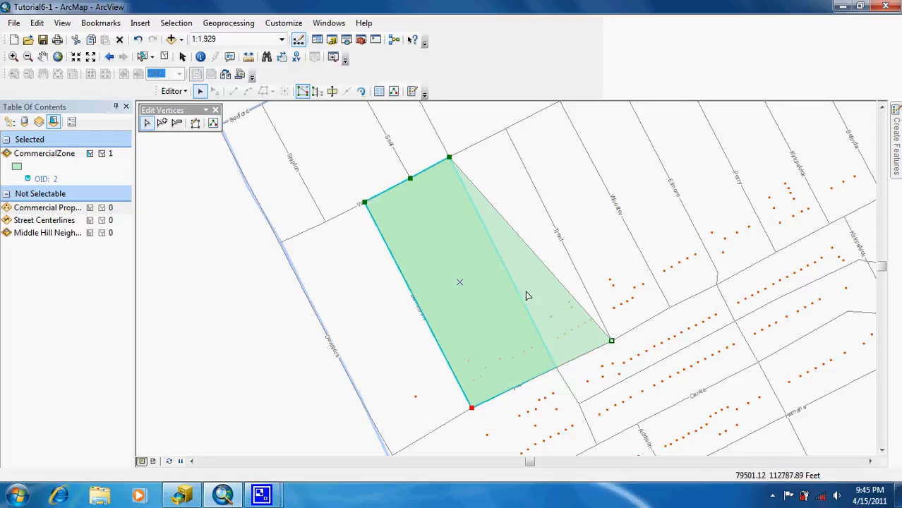
left_click(572, 224)
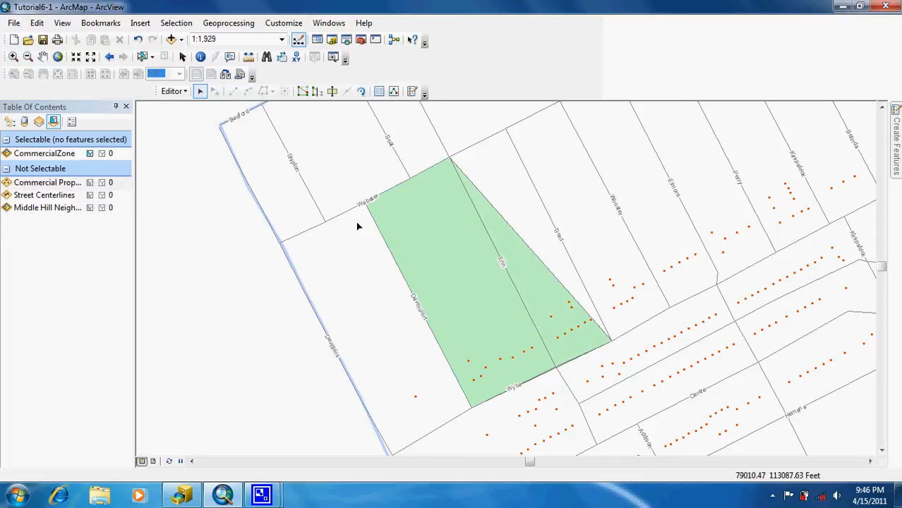
Step: Add a vertex on the CommercialZone polygon's slanted northeast edge, move it out to Trent Street, and finish the edit
left_click(439, 242)
double_click(439, 242)
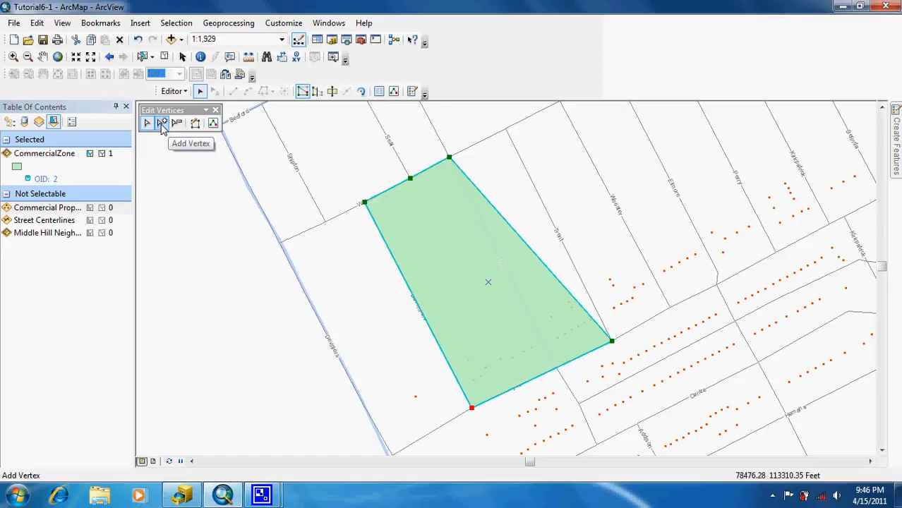
left_click(161, 124)
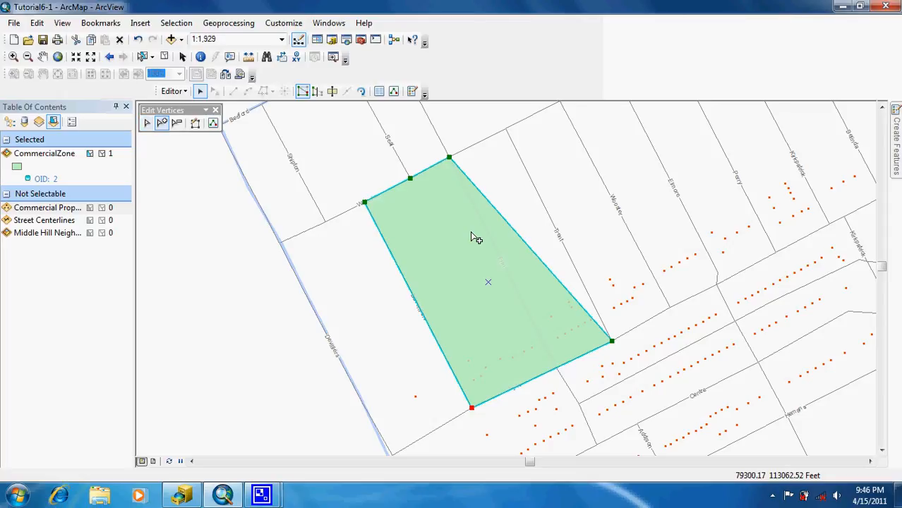
left_click(516, 232)
left_click_drag(517, 233, 540, 199)
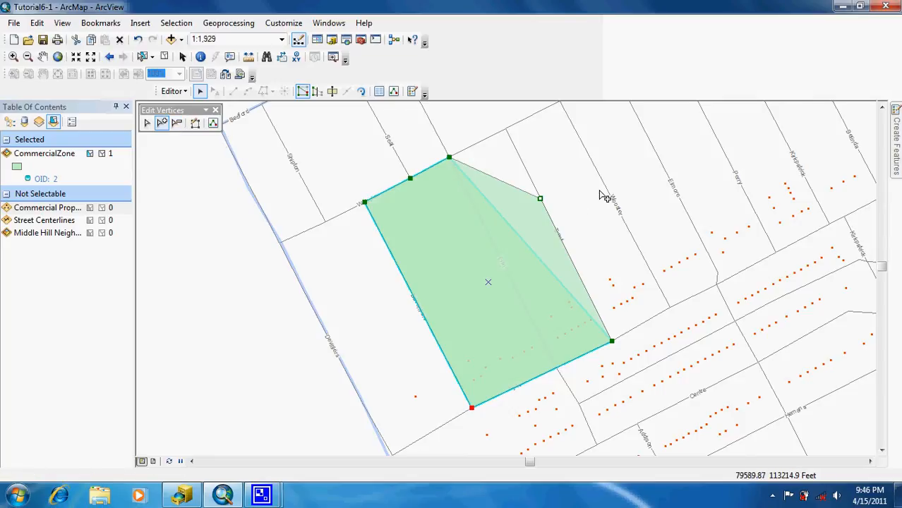
left_click(577, 216)
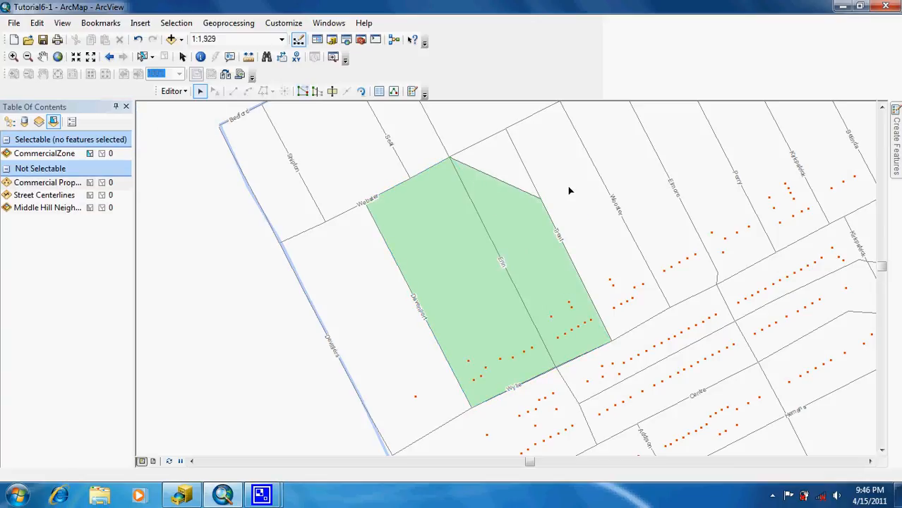
Step: Delete the CommercialZone polygon's vertex on Trent Street and finish the edit
double_click(487, 240)
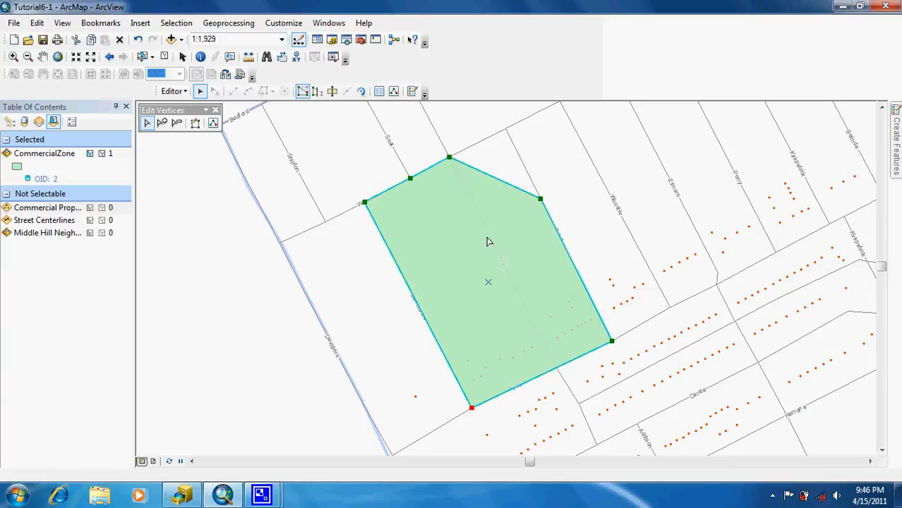
left_click(177, 124)
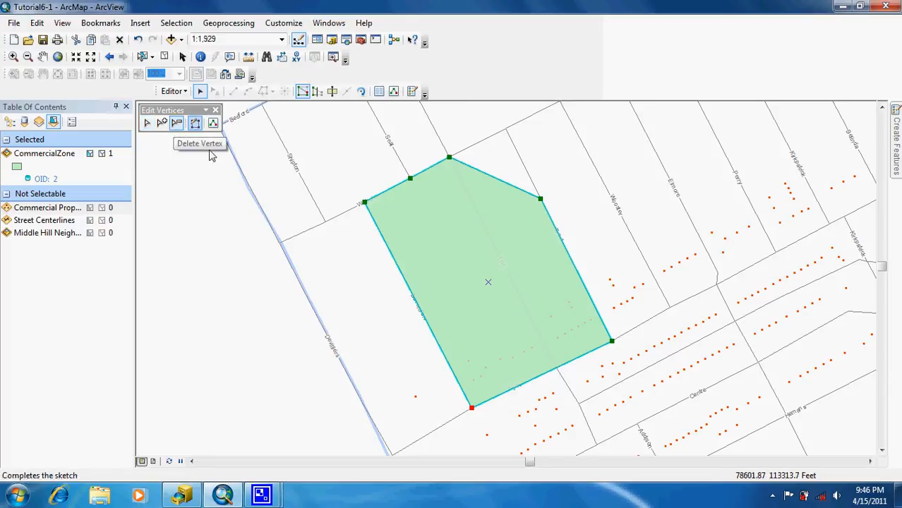
left_click(540, 200)
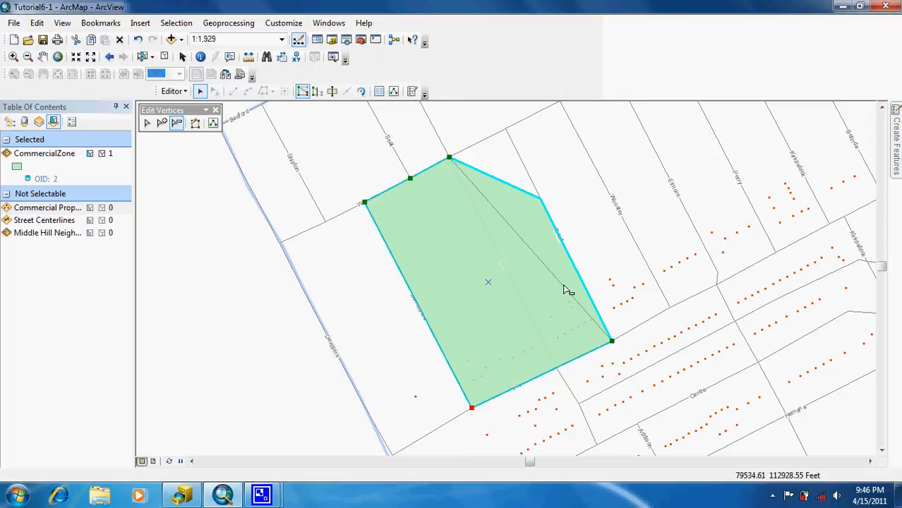
key("Escape")
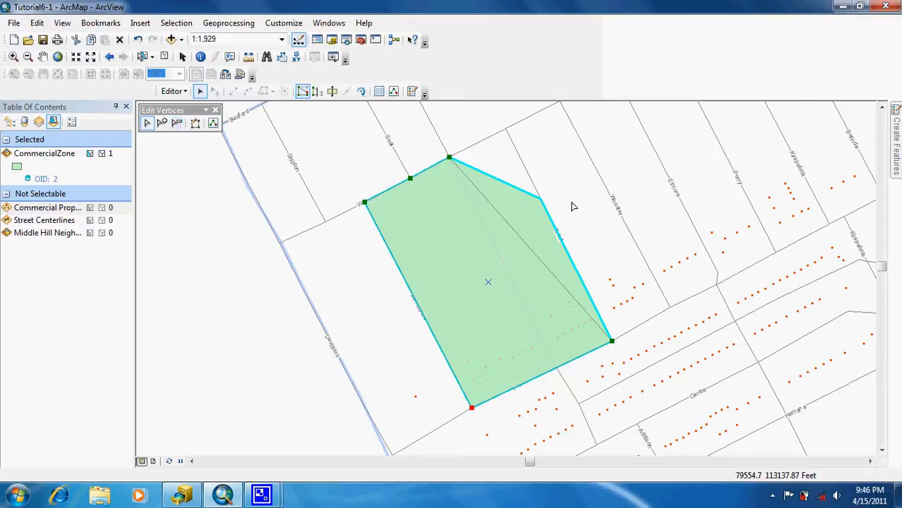
left_click(573, 207)
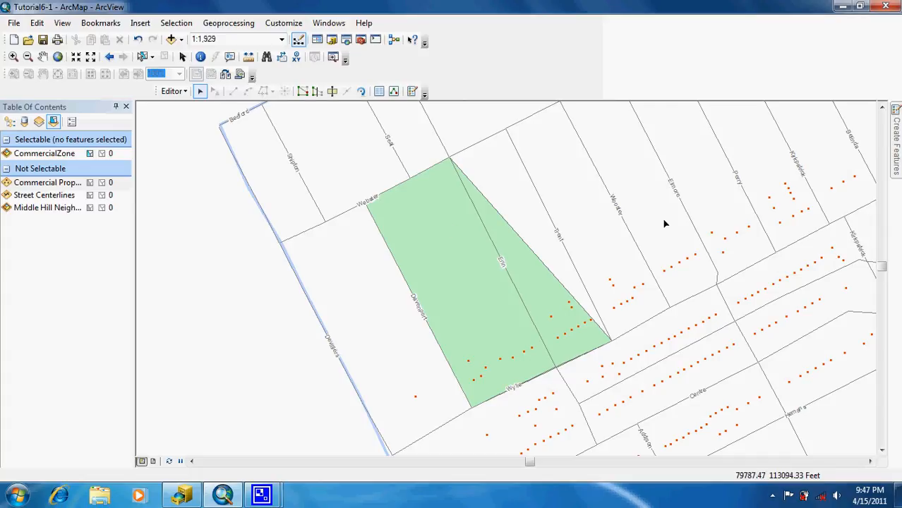
Step: Start a CommercialZone polygon east of Trent Street with a first segment 250 feet long and a direction of 0
mouse_move(896, 167)
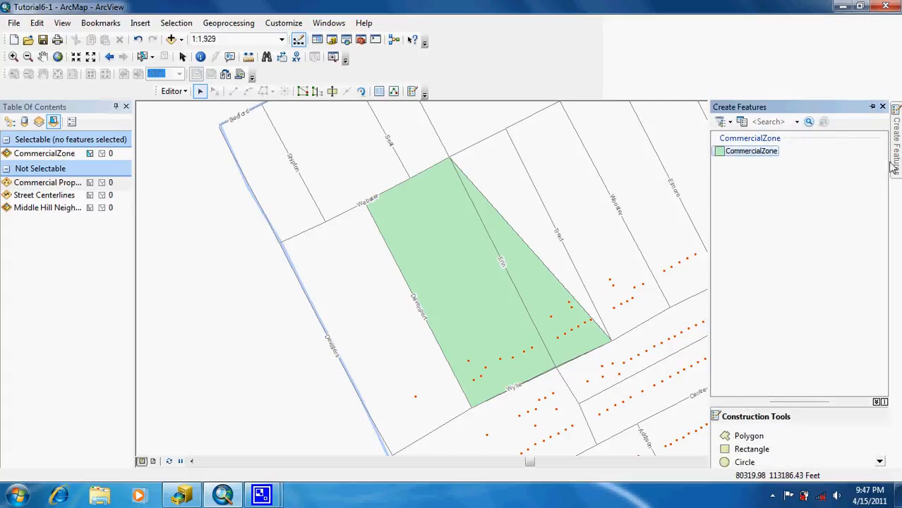
left_click(763, 153)
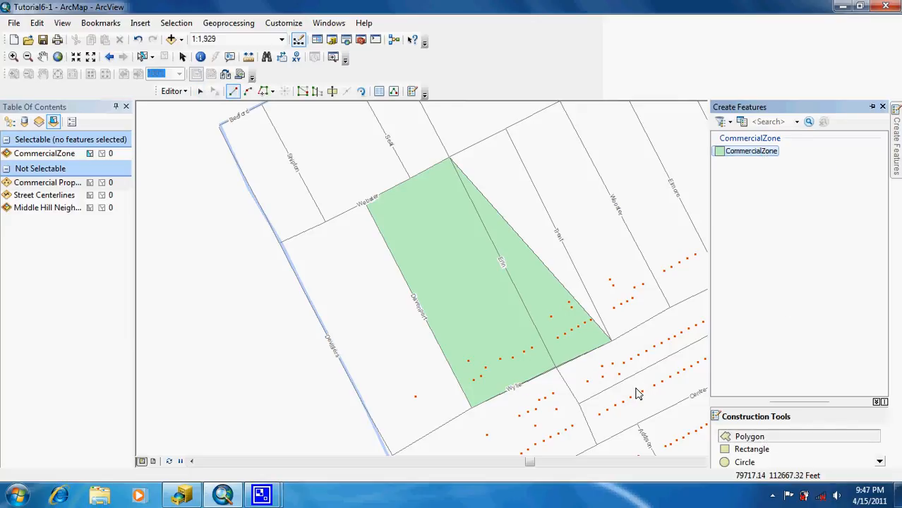
left_click(552, 161)
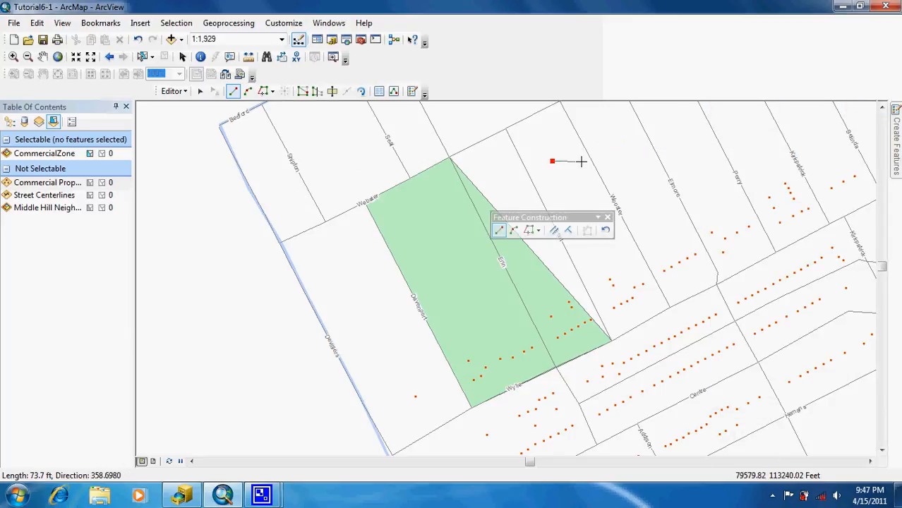
right_click(581, 162)
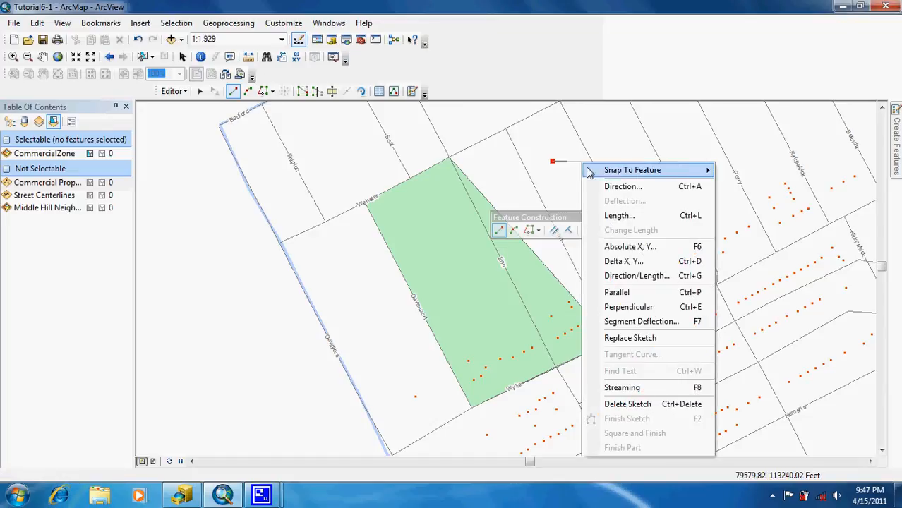
left_click(618, 216)
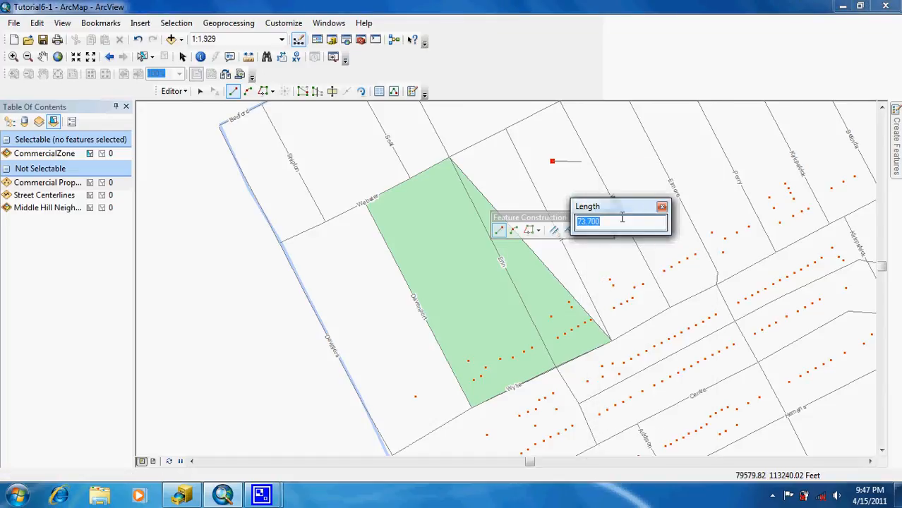
type("250")
key("Return")
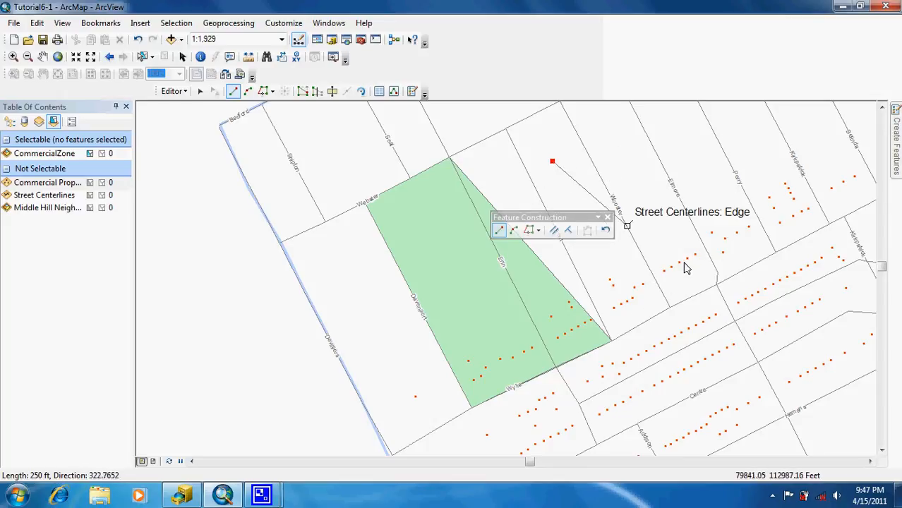
right_click(698, 160)
left_click(725, 185)
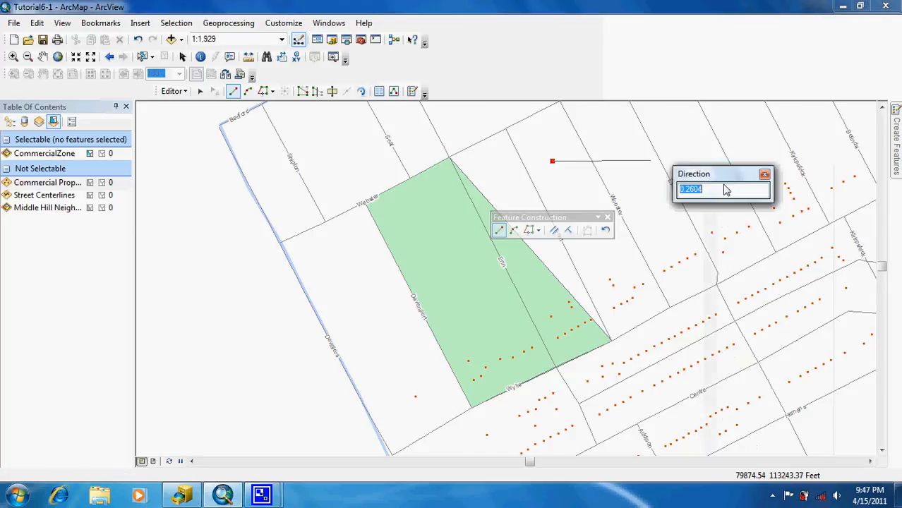
type("0")
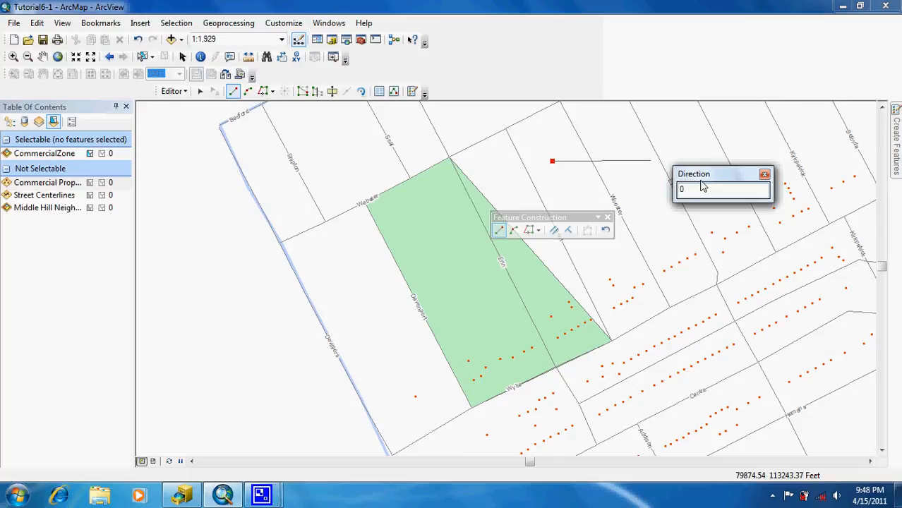
key("Return")
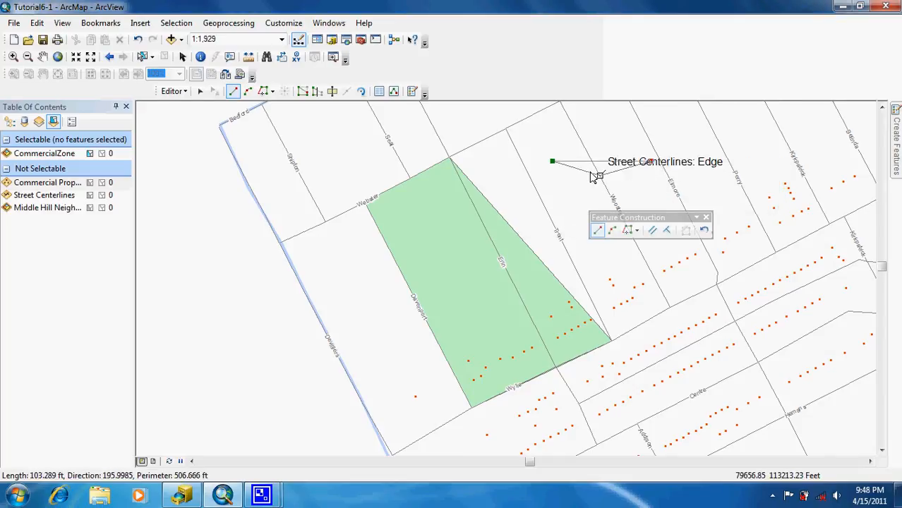
Step: Finish the sketch as a triangle with a third vertex south of the 250-foot segment, and delete that polygon
right_click(655, 168)
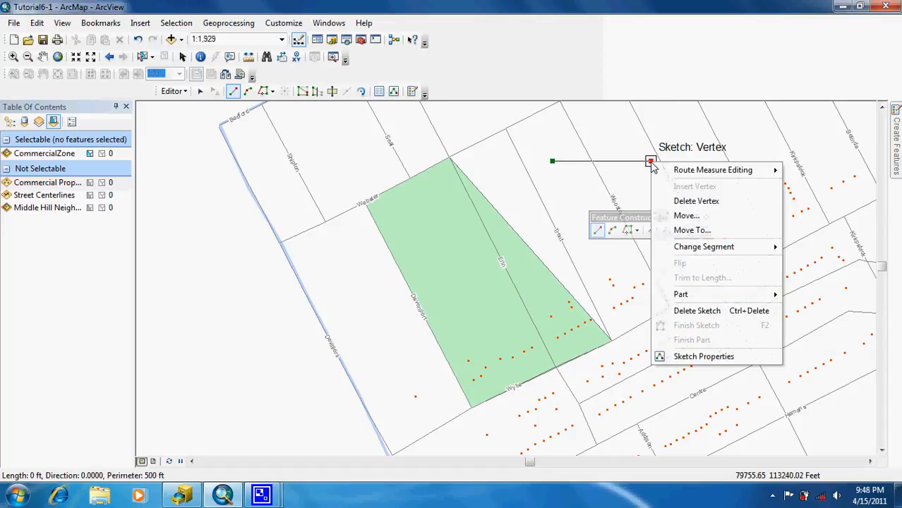
double_click(617, 187)
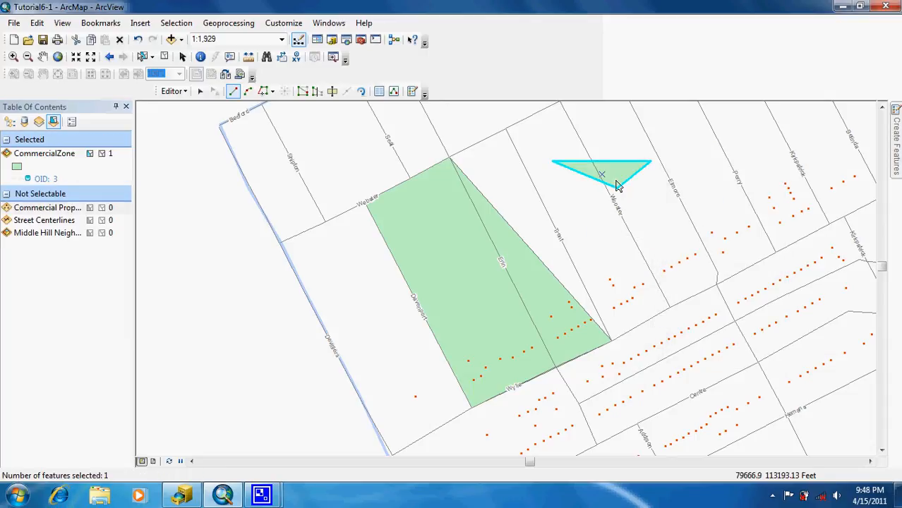
key("Delete")
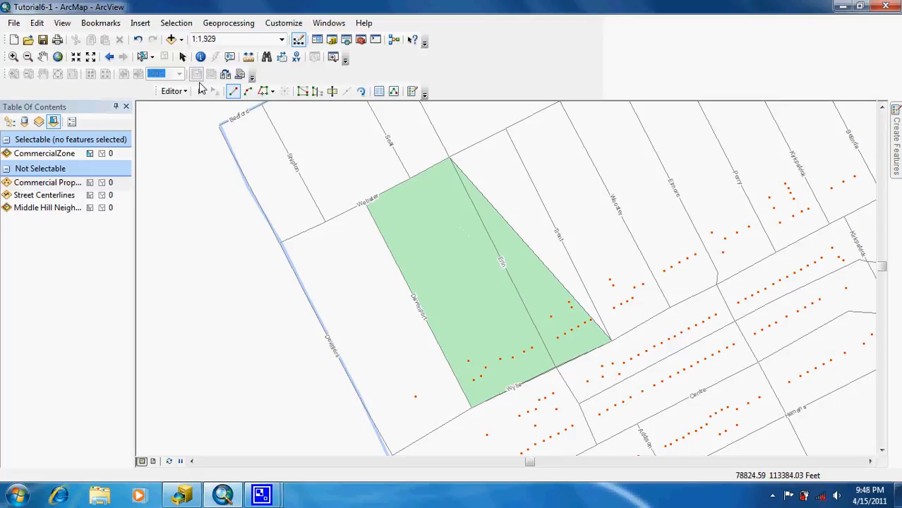
Step: Delete the CommercialZone polygon bounded by Webster, Davenport and Wylie streets
left_click(201, 93)
left_click(445, 233)
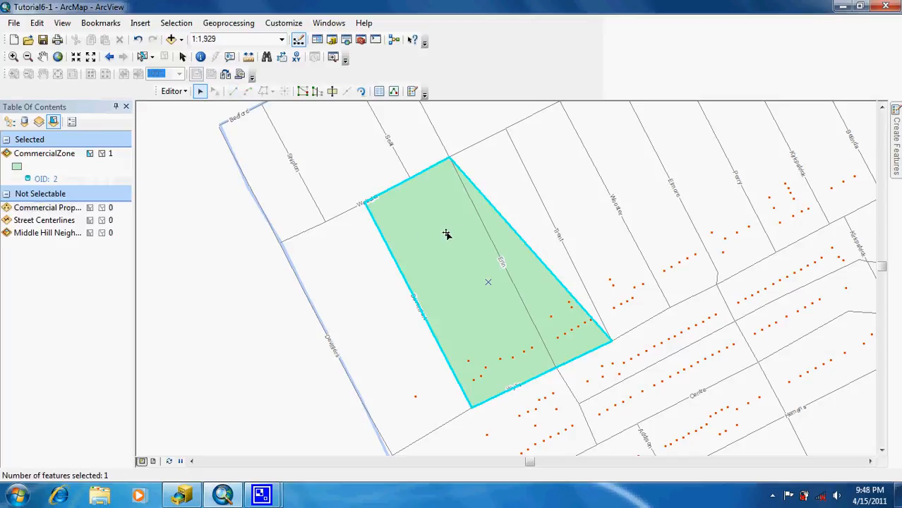
key("Delete")
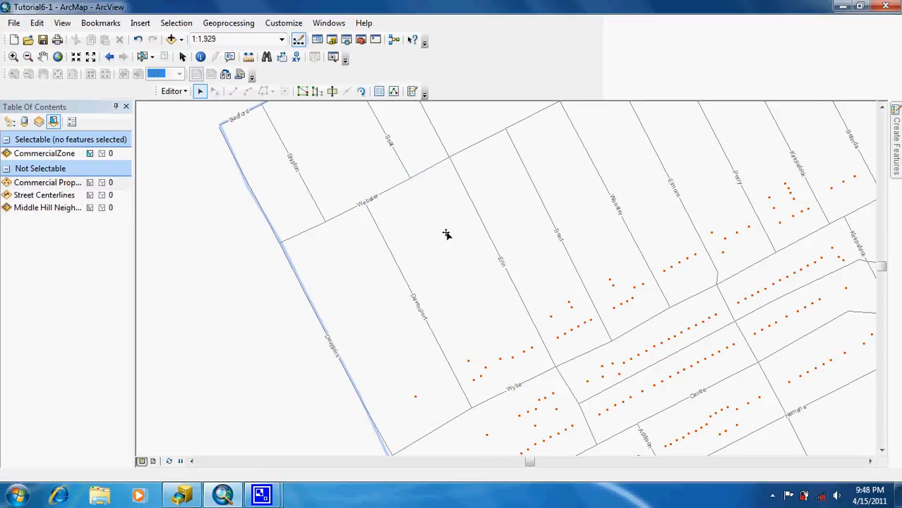
Step: Start a CommercialZone polygon on Lawson Street south of Webster, running its southern edge southwest across Belinda and Kirkpatrick to Perry Street
left_click(57, 57)
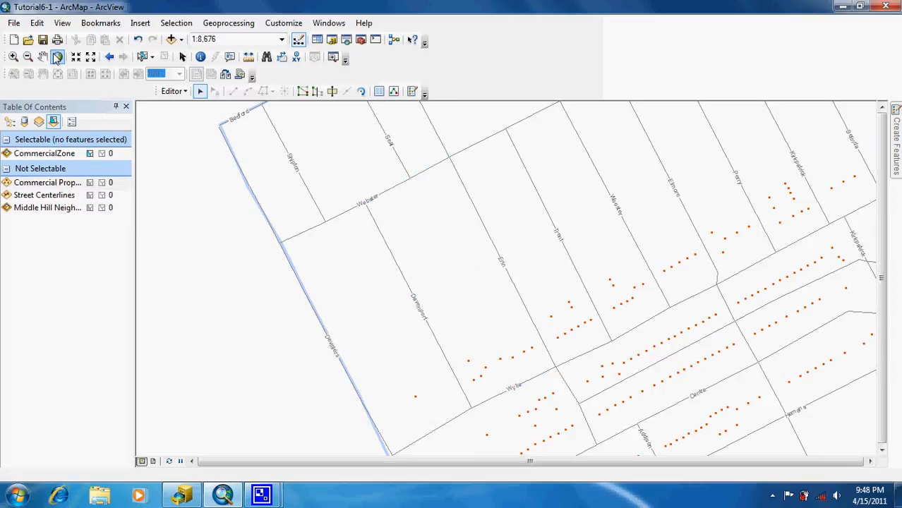
left_click(13, 57)
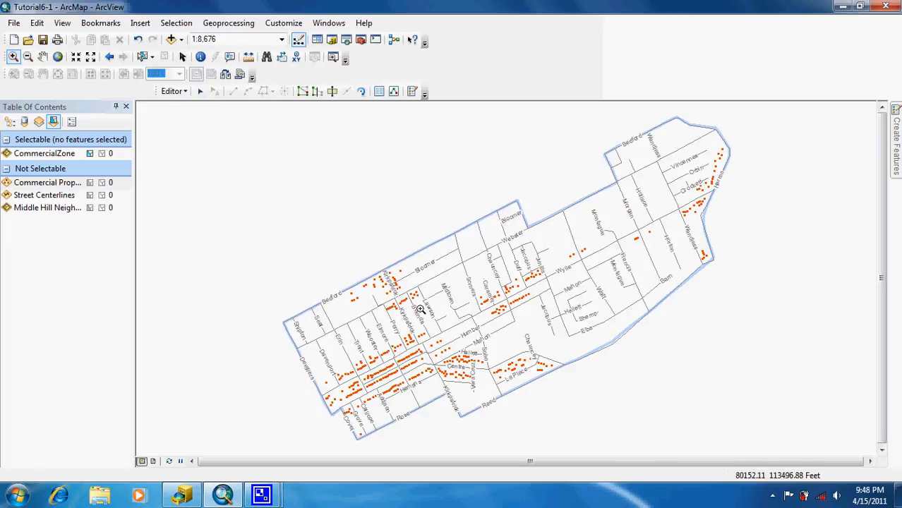
left_click_drag(337, 280, 439, 314)
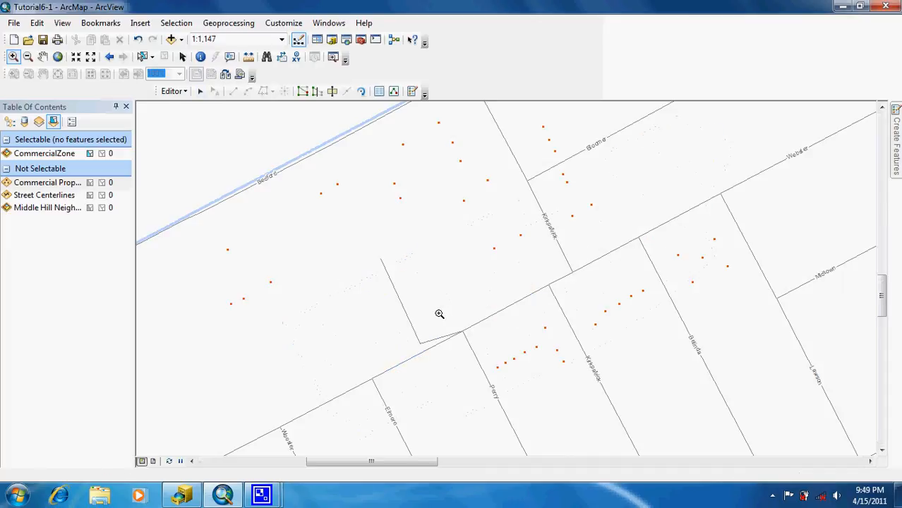
left_click(91, 57)
left_click(90, 56)
left_click(91, 57)
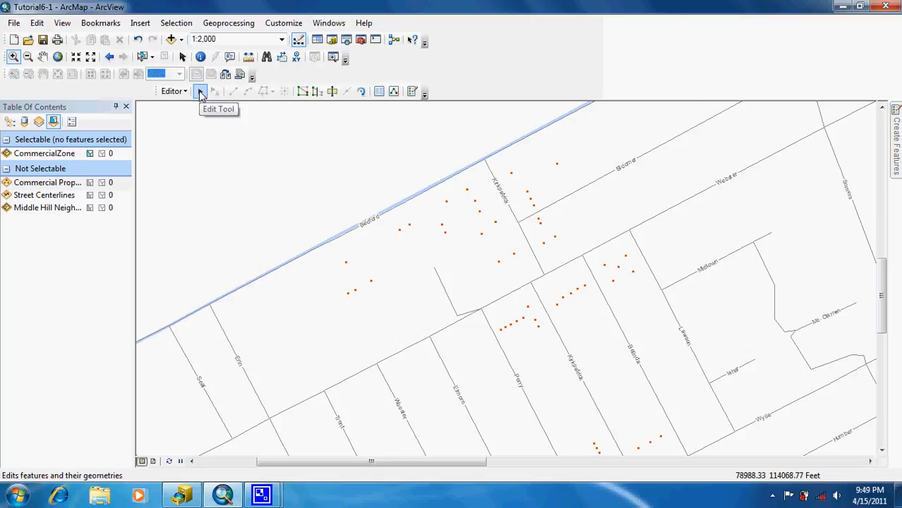
mouse_move(896, 140)
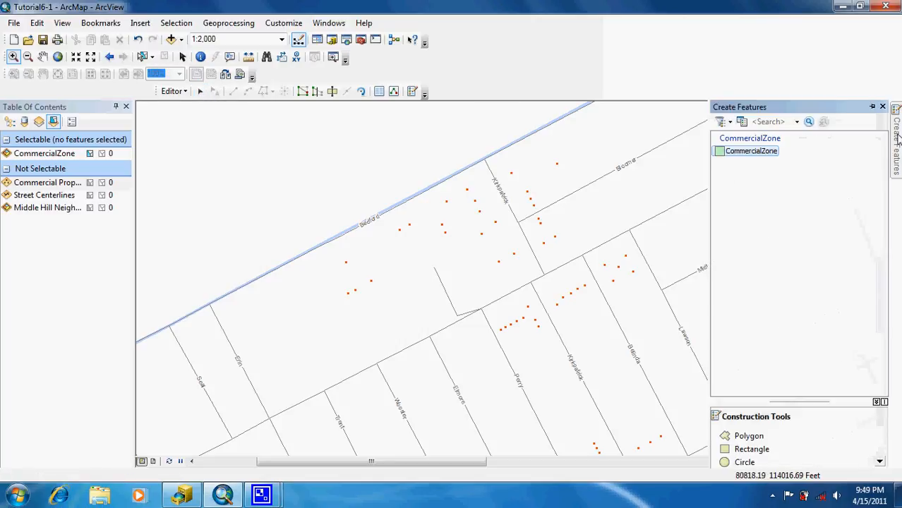
left_click(750, 440)
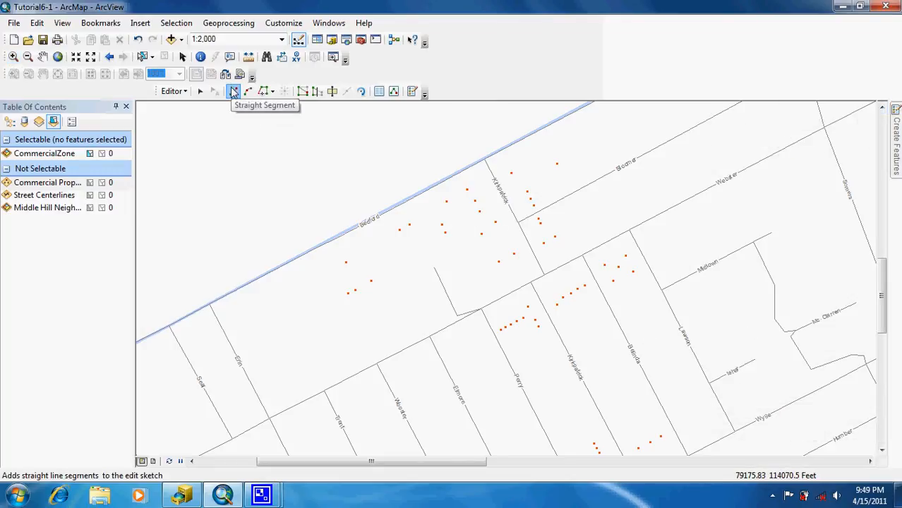
left_click(651, 272)
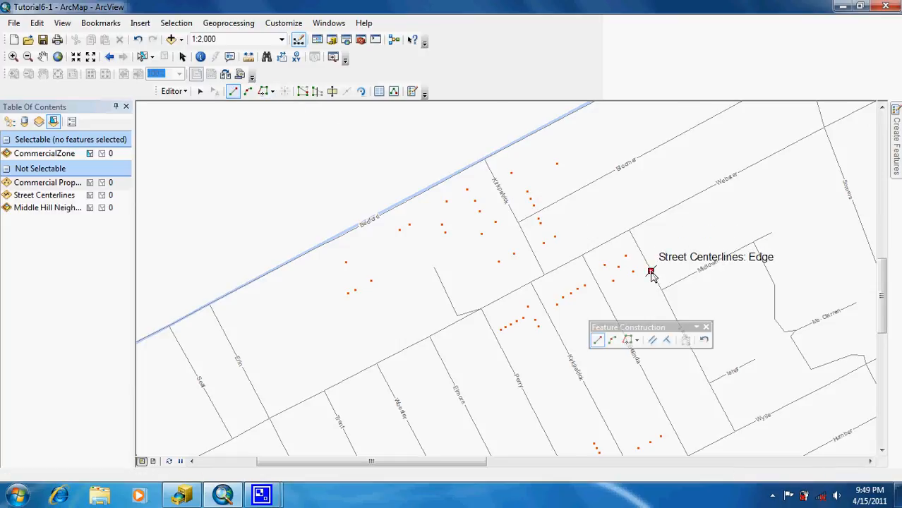
left_click(603, 296)
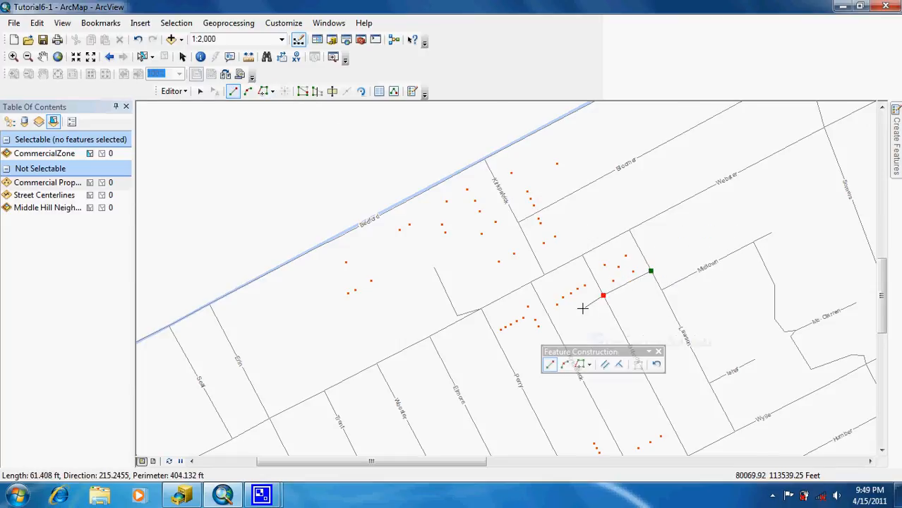
left_click(551, 323)
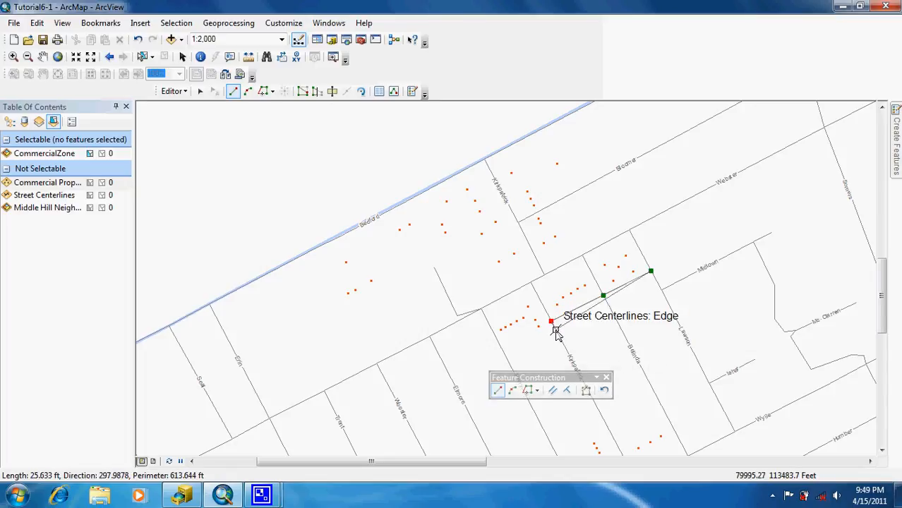
left_click(556, 331)
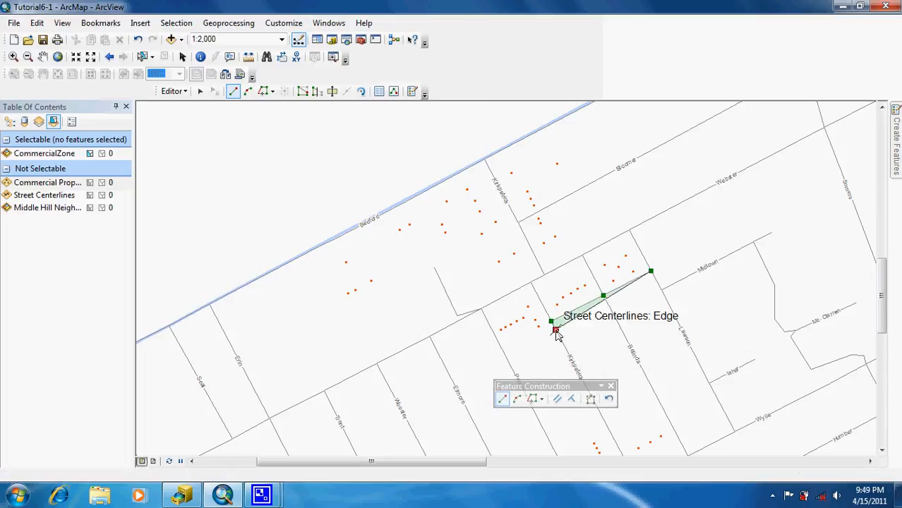
left_click(504, 354)
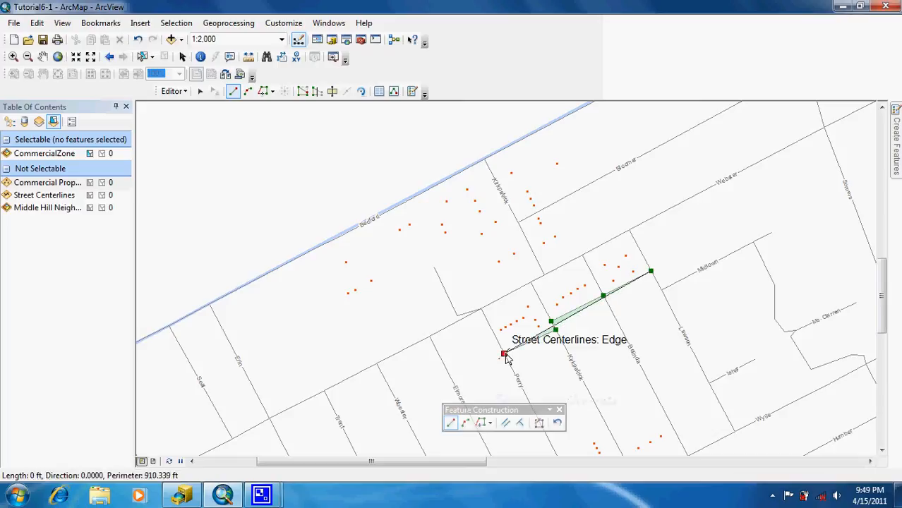
Step: Continue the sketch up Perry to Webster and northwest around the commercial property points, ending its western edge just south of Bedford
left_click(480, 309)
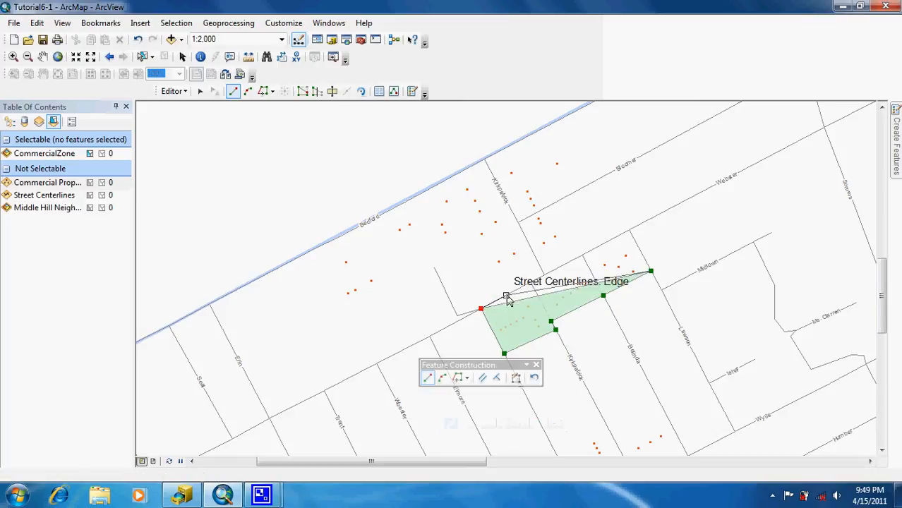
left_click(505, 296)
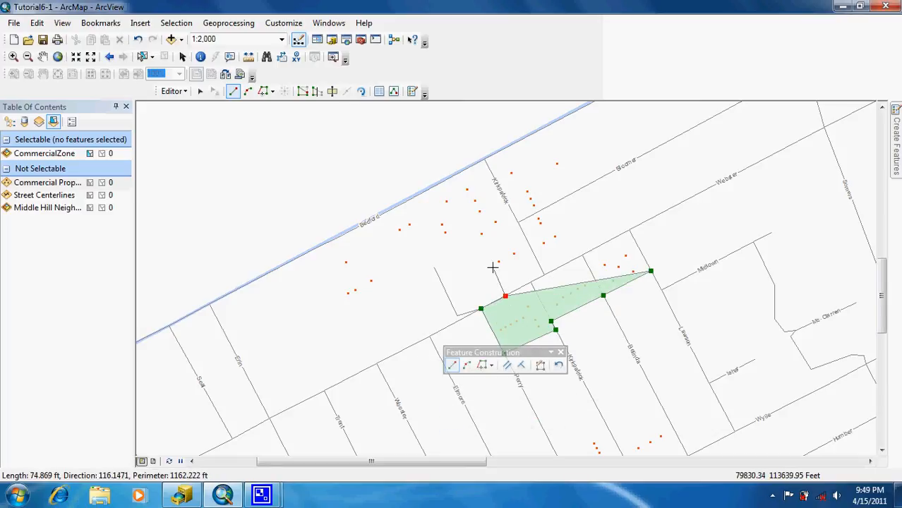
left_click(470, 234)
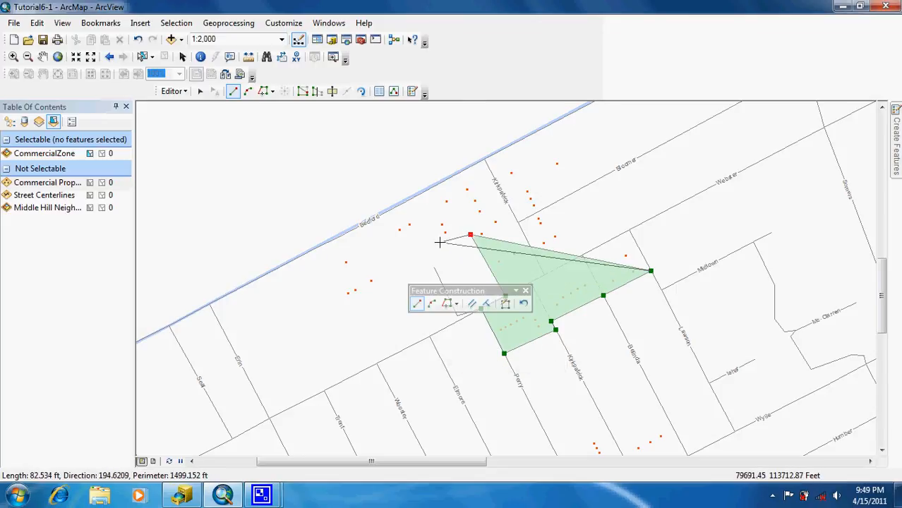
left_click(443, 246)
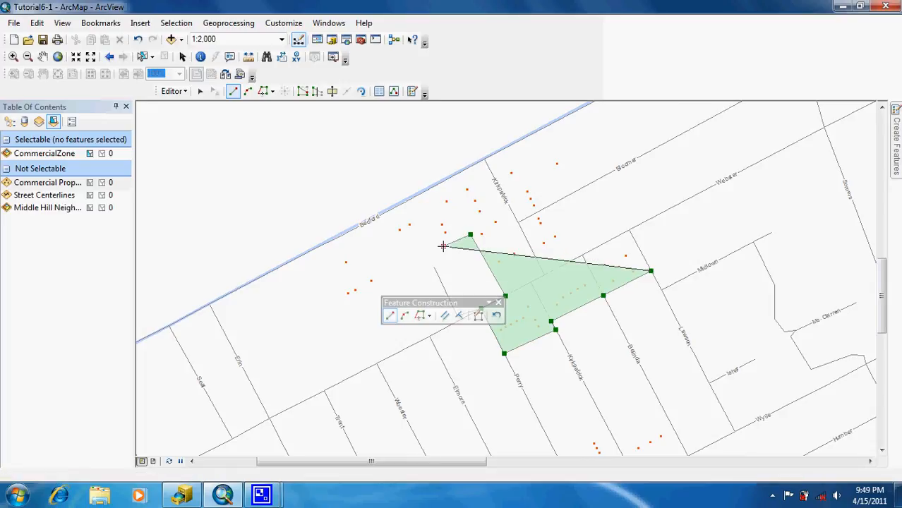
left_click(432, 226)
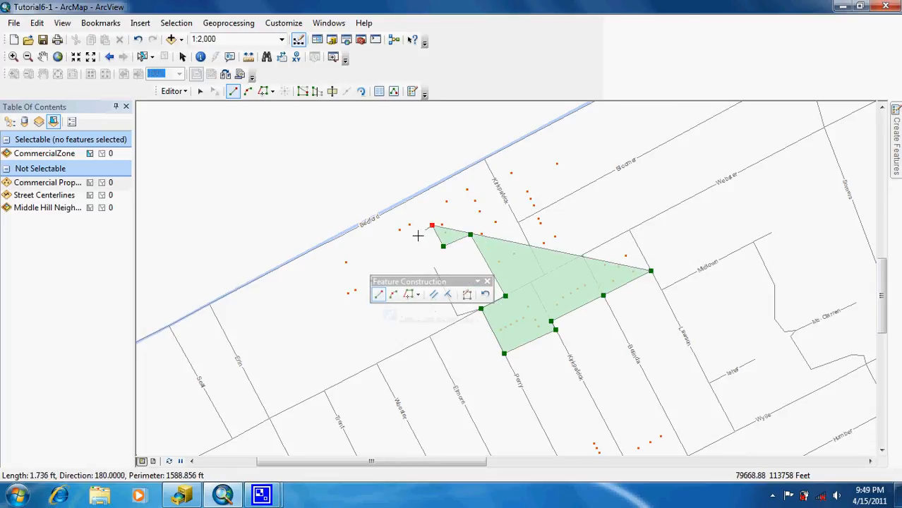
left_click(371, 252)
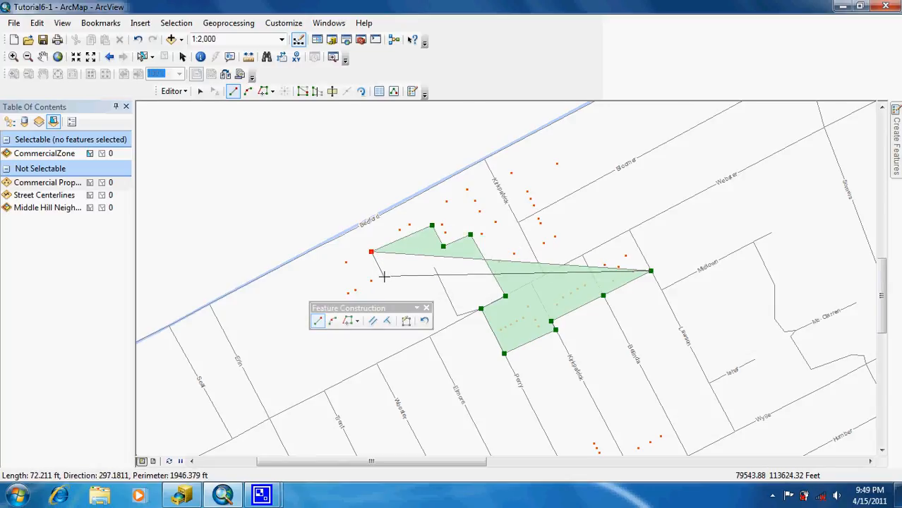
left_click(384, 277)
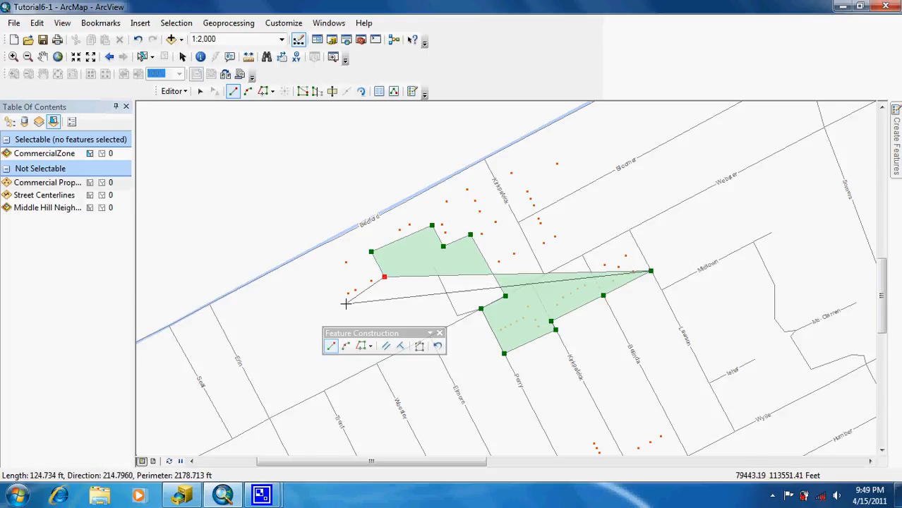
left_click(348, 301)
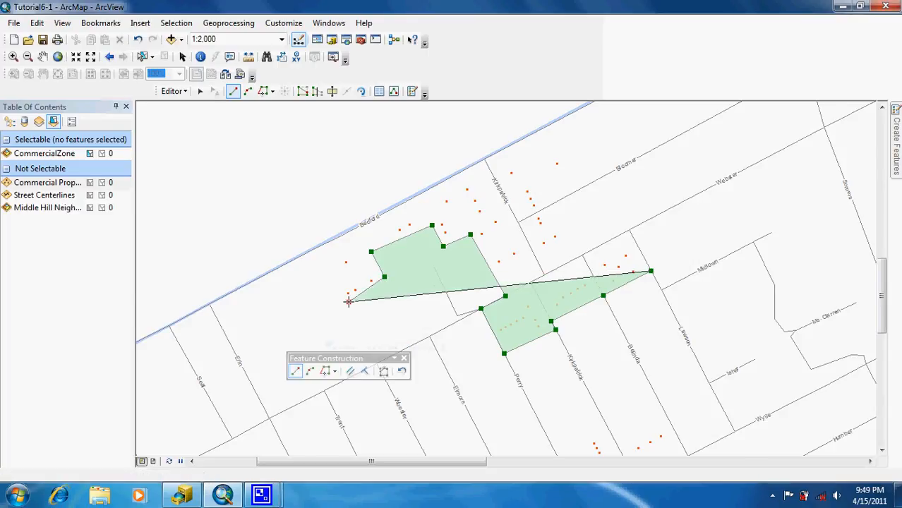
left_click(328, 264)
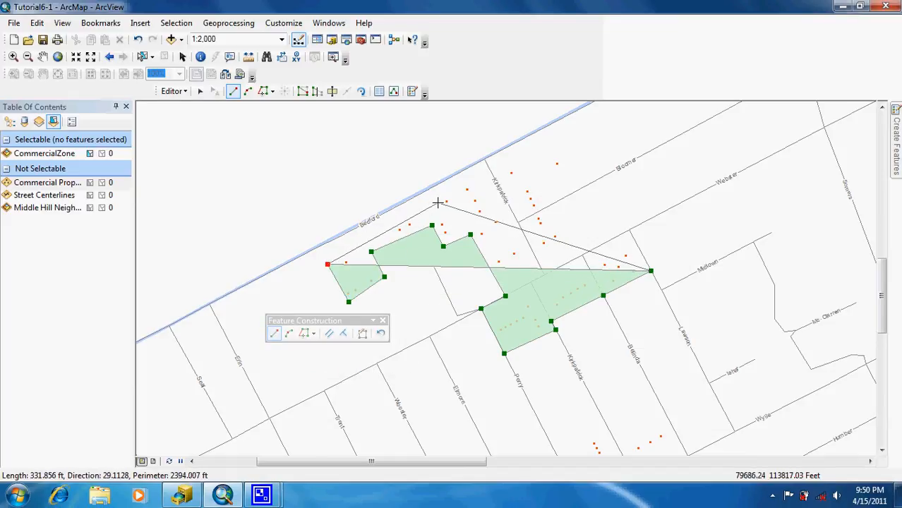
Step: Trace the boundary northeast along Bedford, around the points east of Kirkpatrick and down to Webster, finishing the polygon near Lawson
left_click(489, 170)
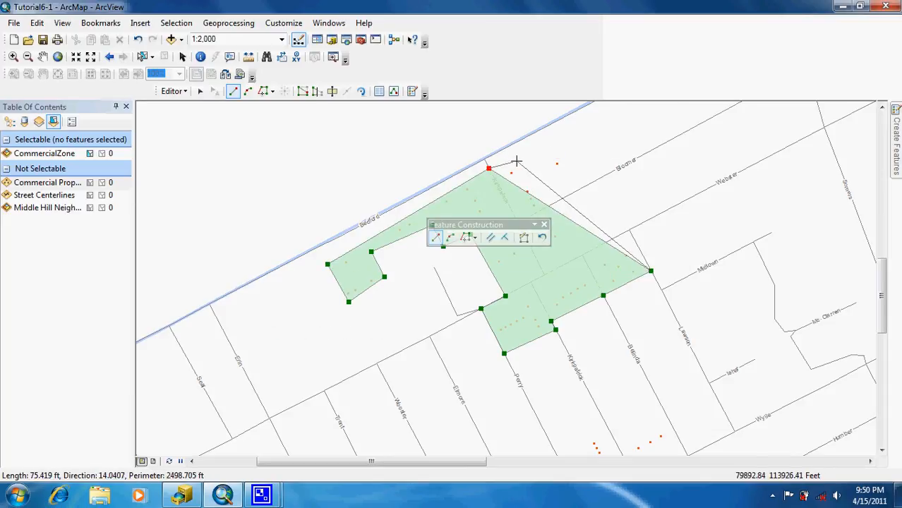
left_click(518, 160)
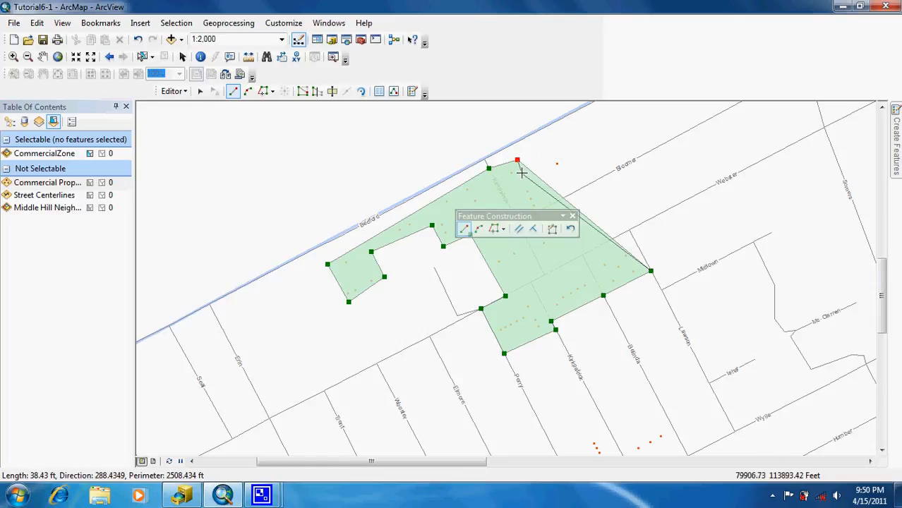
left_click(522, 172)
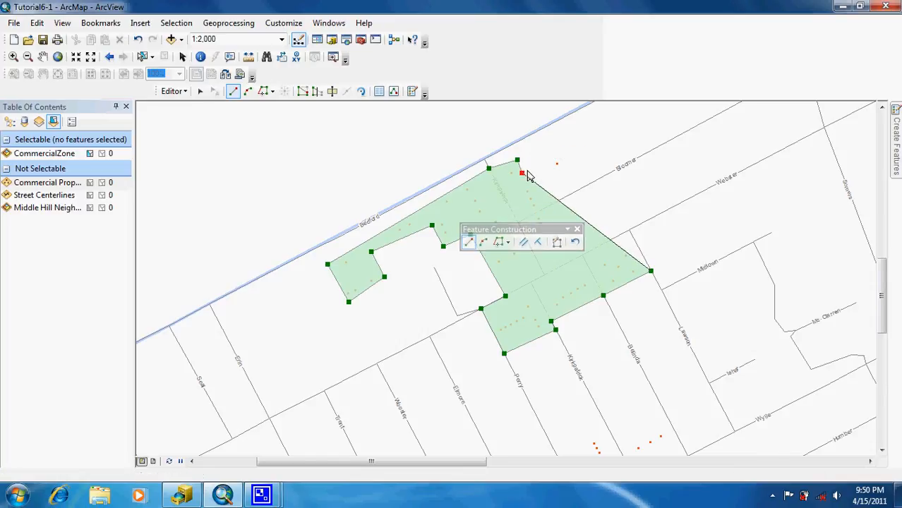
left_click(559, 153)
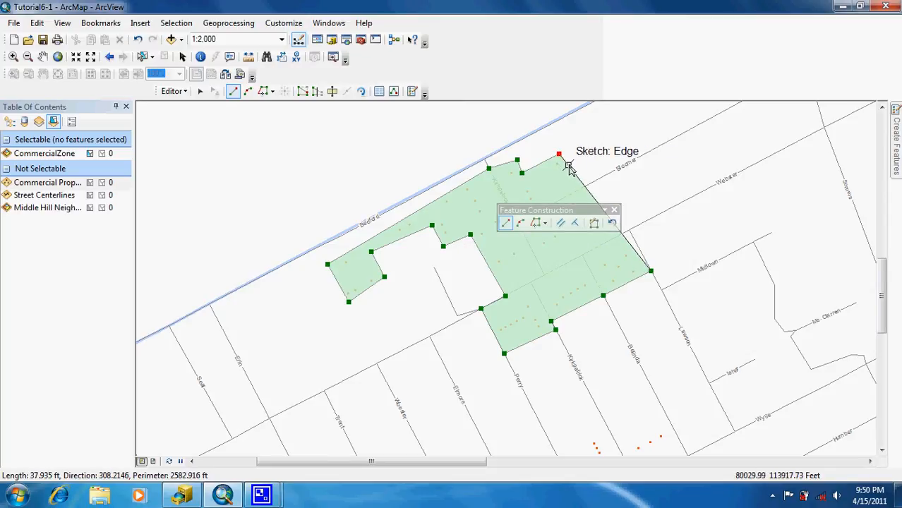
left_click(570, 169)
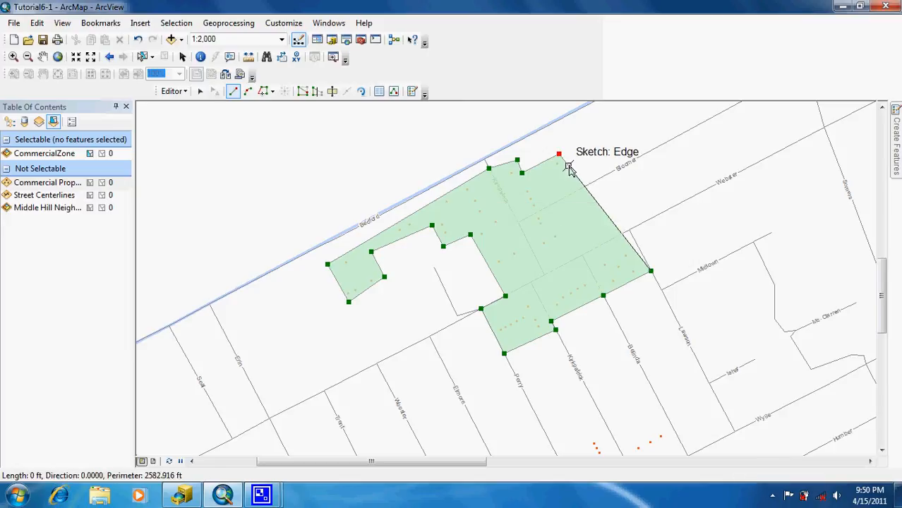
left_click(533, 185)
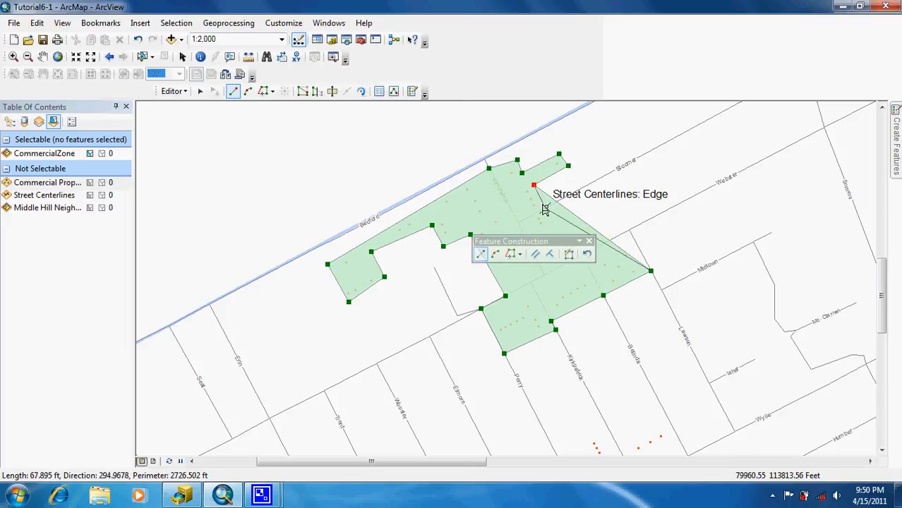
left_click(545, 209)
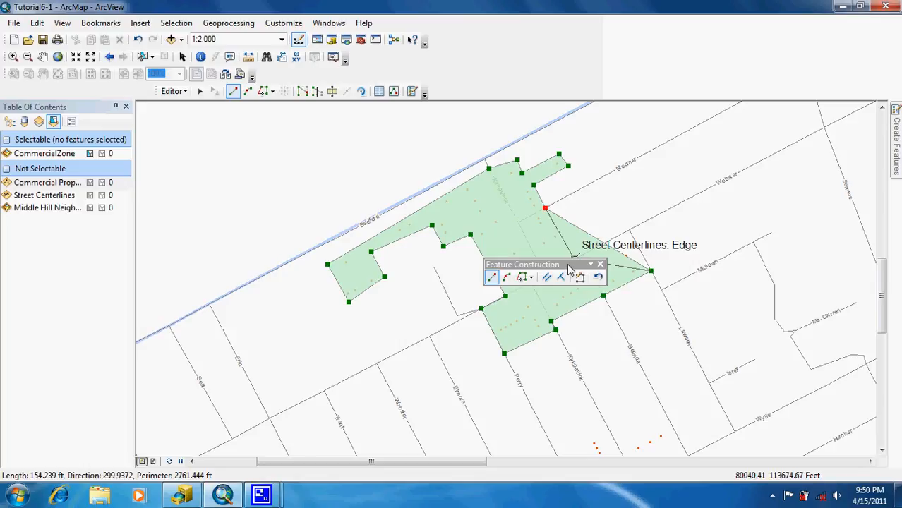
left_click_drag(569, 265, 529, 324)
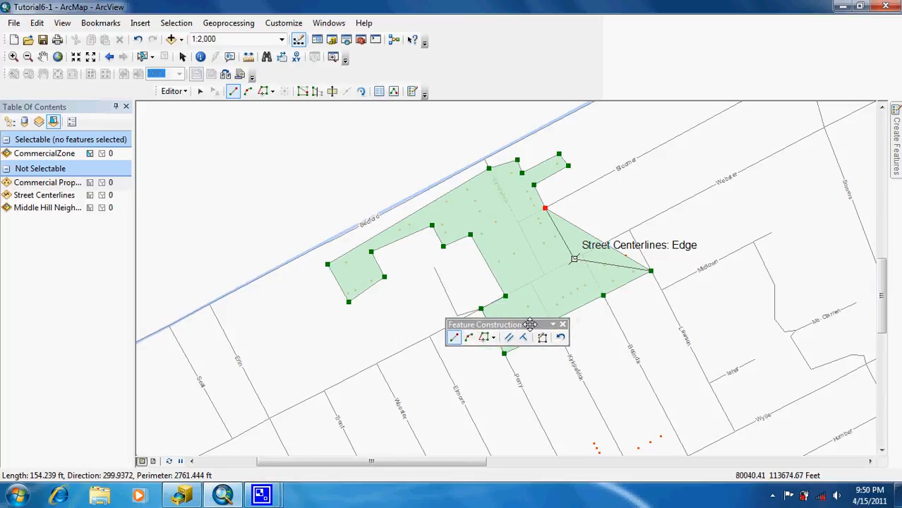
left_click(575, 259)
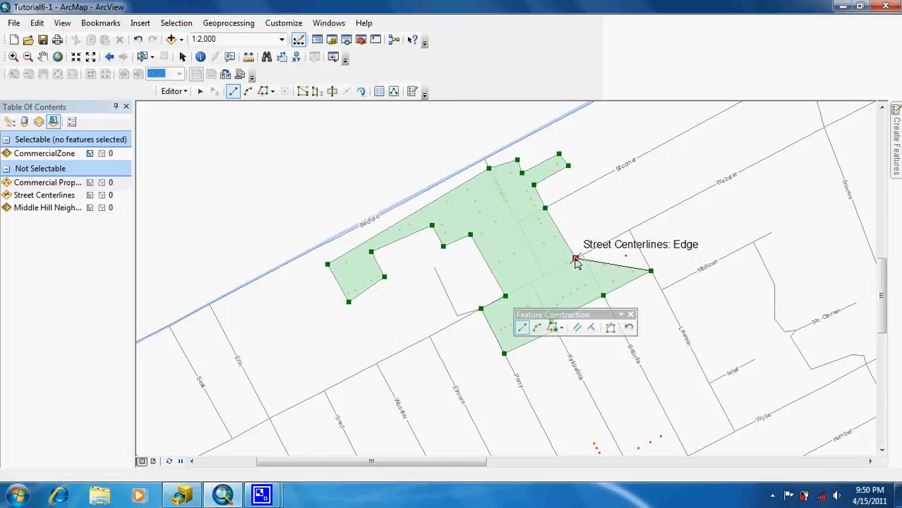
double_click(622, 235)
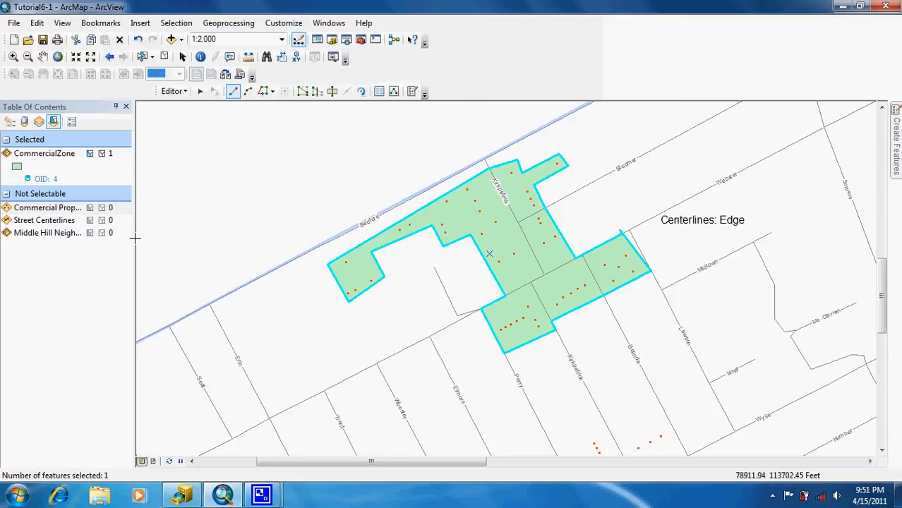
Step: Set the new polygon's ZoneNumber to 1 in the CommercialZone attribute table and close the table
right_click(44, 155)
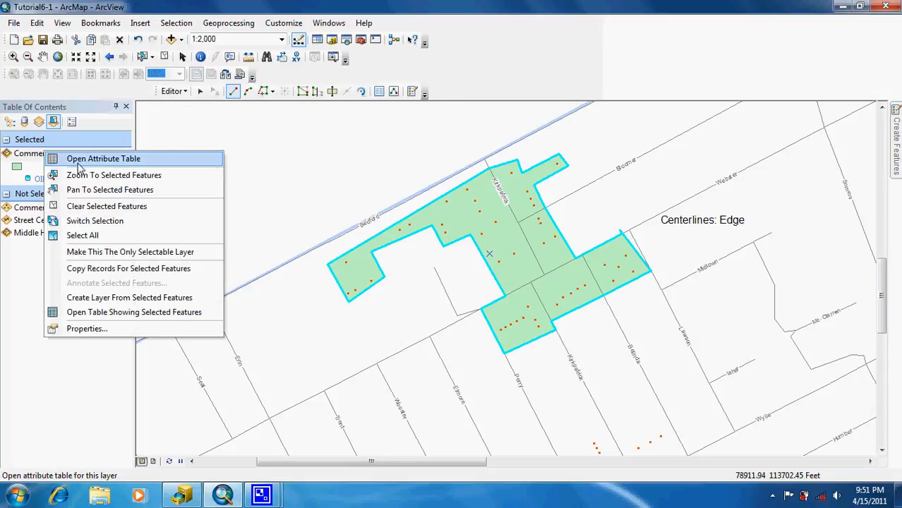
left_click(84, 163)
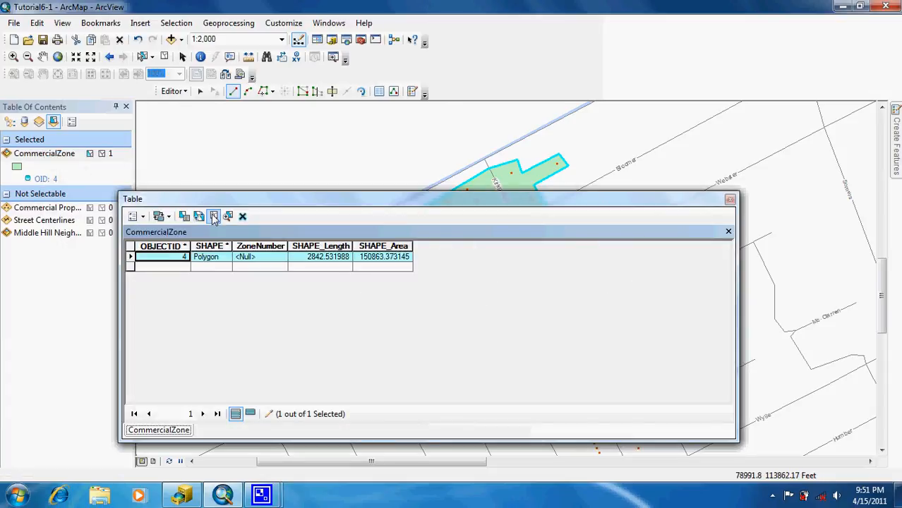
left_click(259, 257)
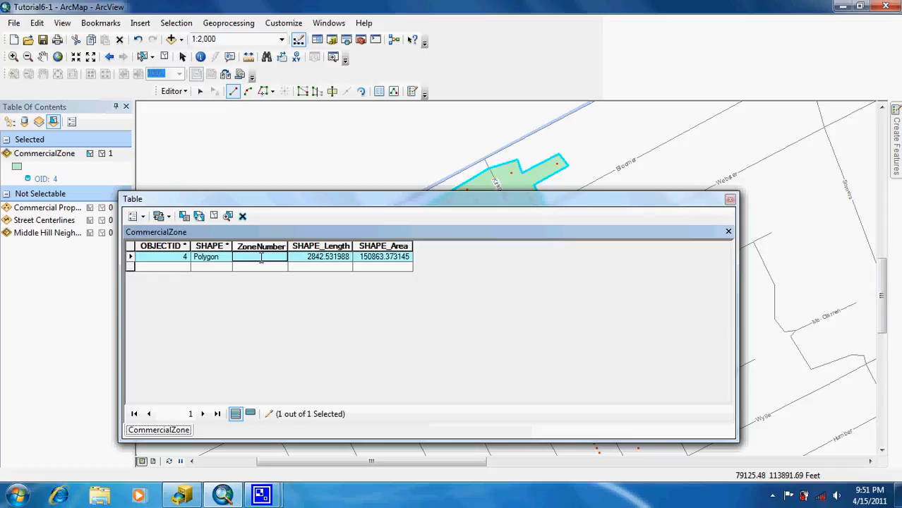
type("1")
key("Return")
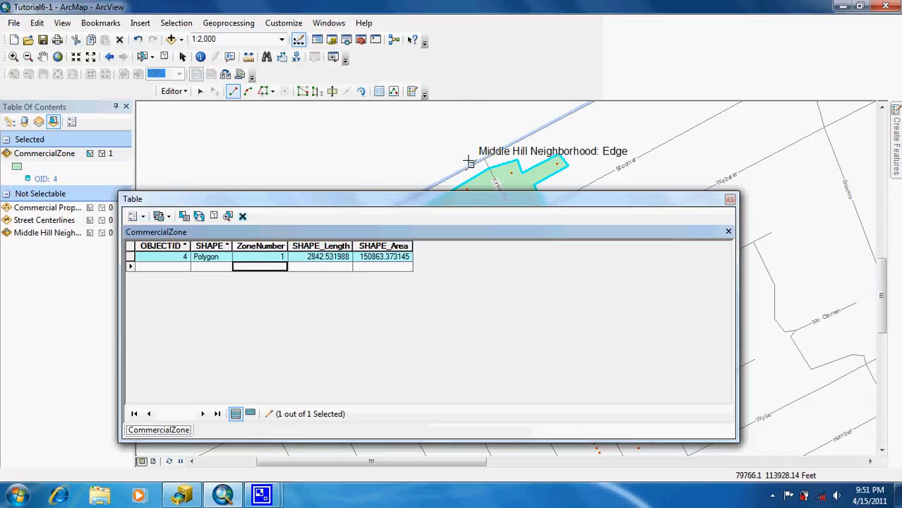
left_click(731, 202)
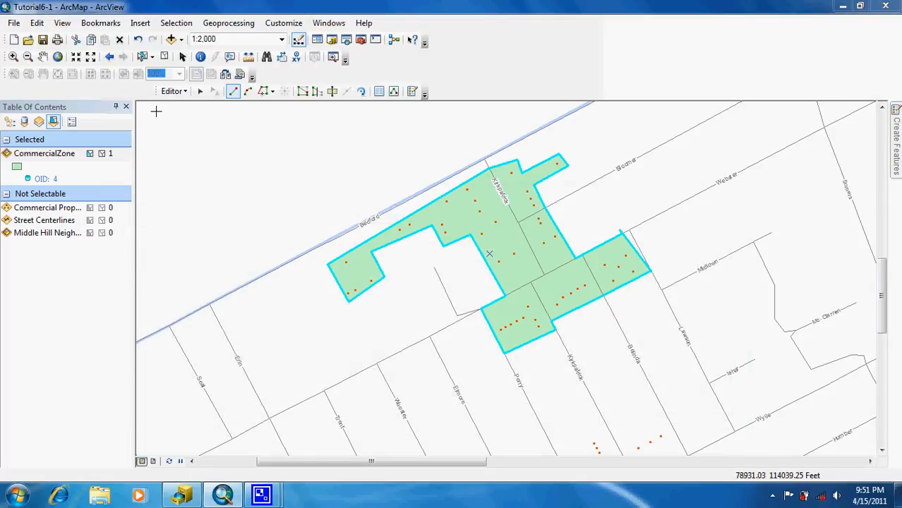
Step: Stop editing the CommercialZone layer and save the edits
left_click(174, 92)
left_click(187, 124)
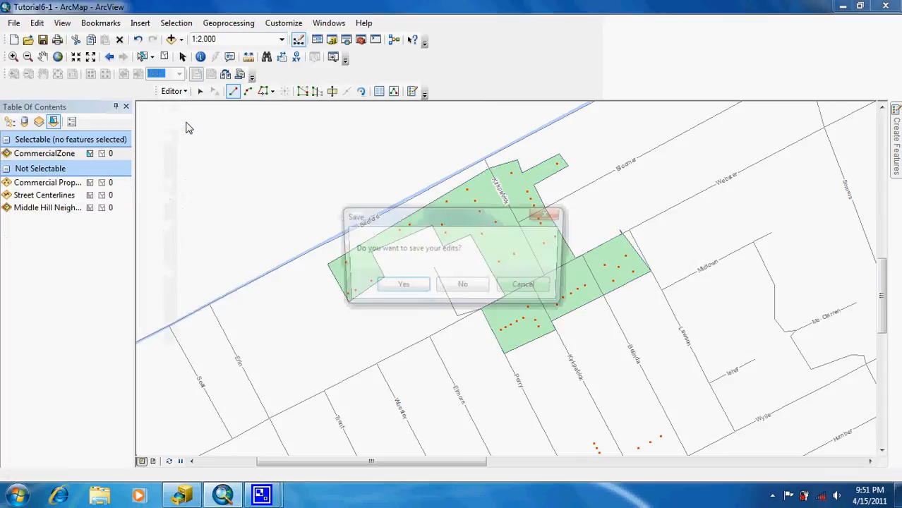
left_click(401, 288)
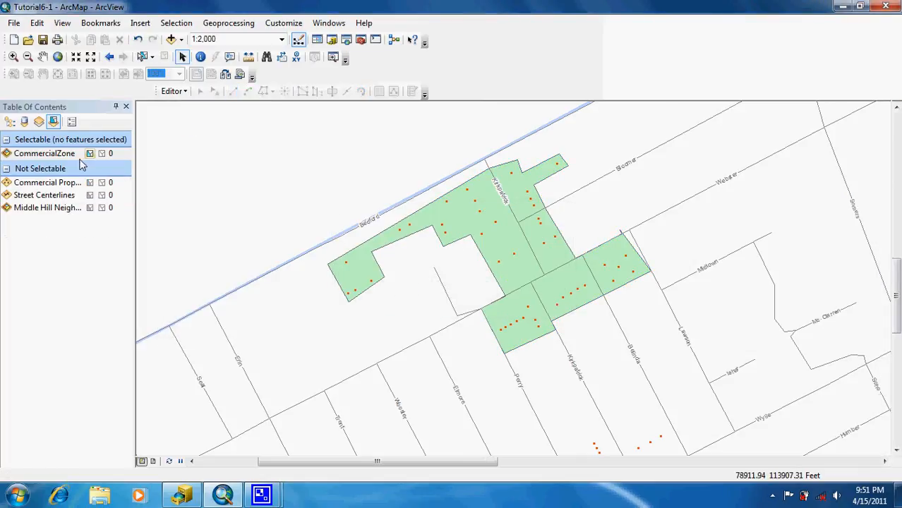
Step: Label the CommercialZone features by ZoneNumber in bold 12-point Arial text and show the full map extent
left_click(39, 156)
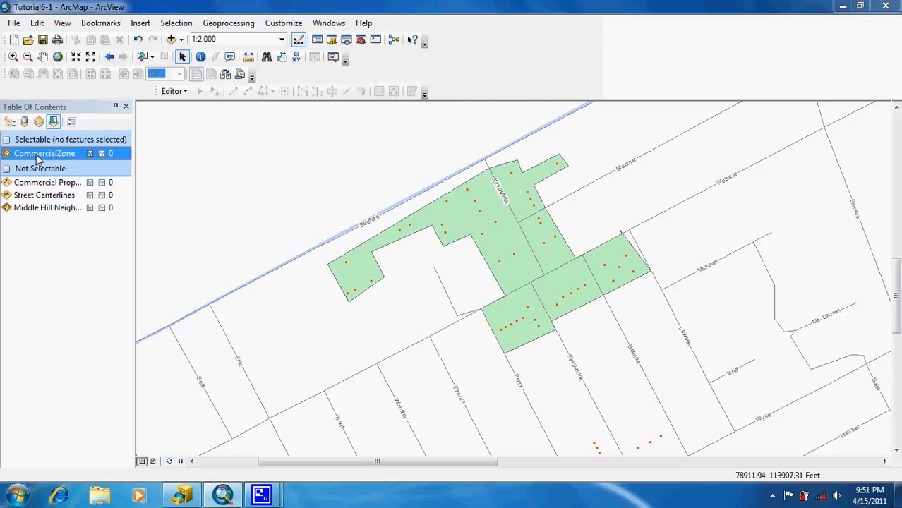
double_click(38, 156)
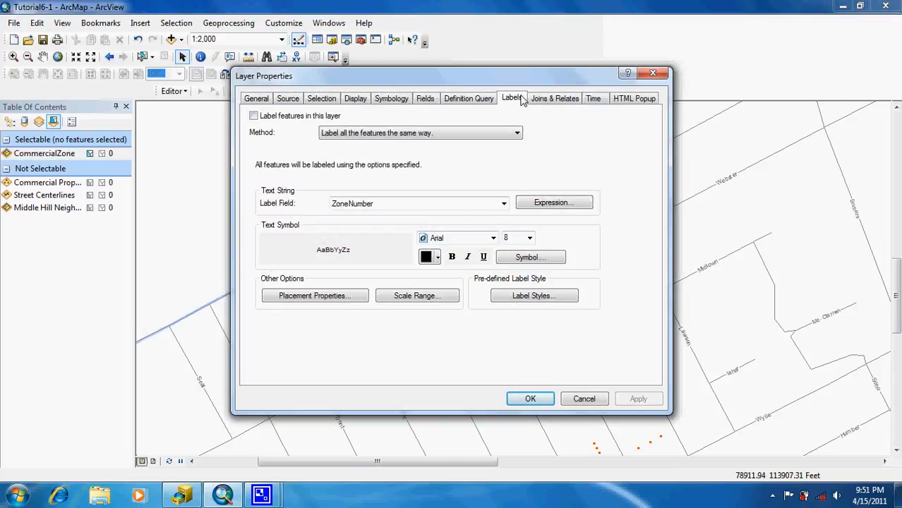
left_click(254, 116)
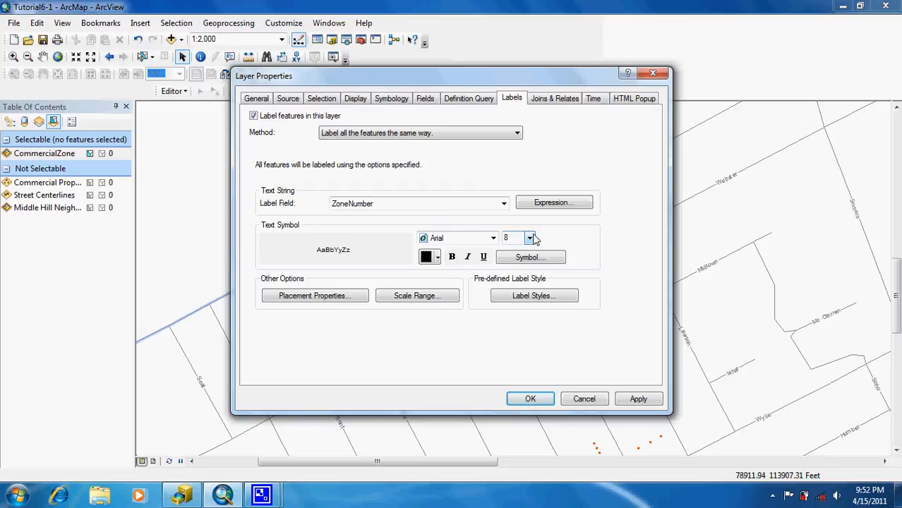
left_click(452, 257)
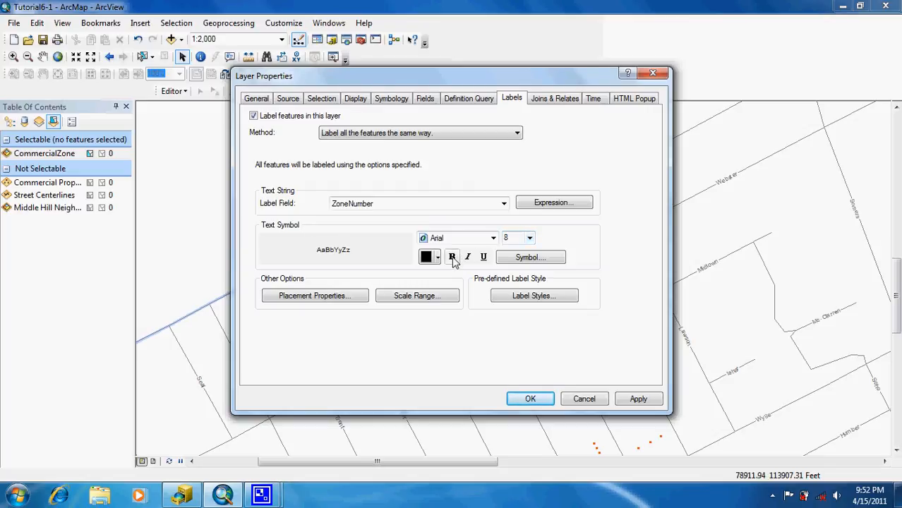
left_click(531, 237)
left_click(516, 284)
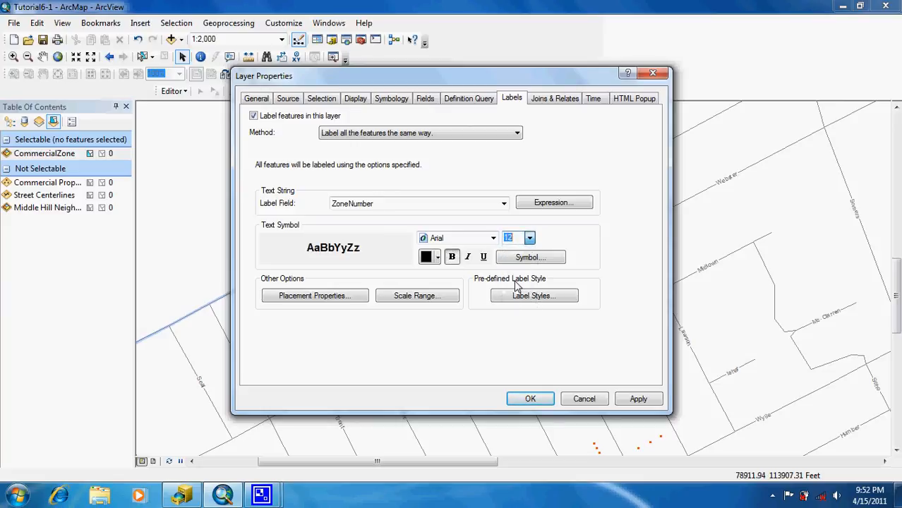
left_click(528, 400)
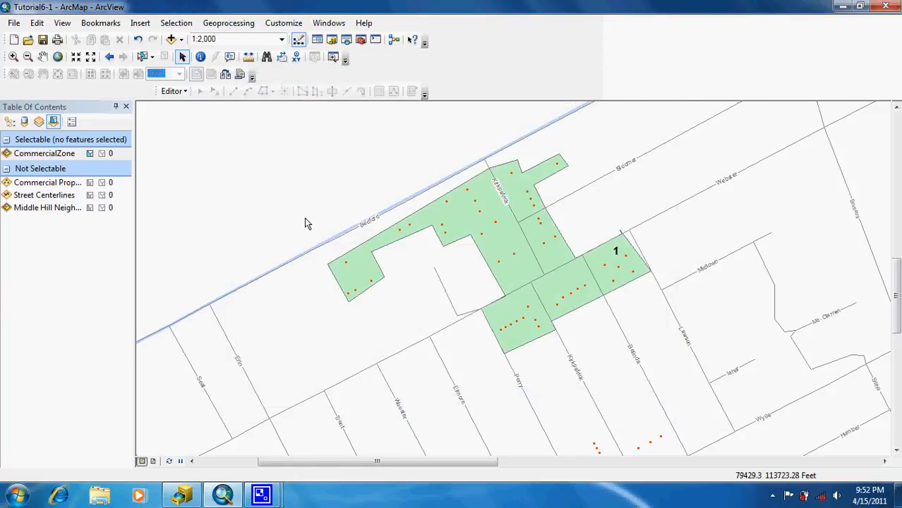
left_click(58, 57)
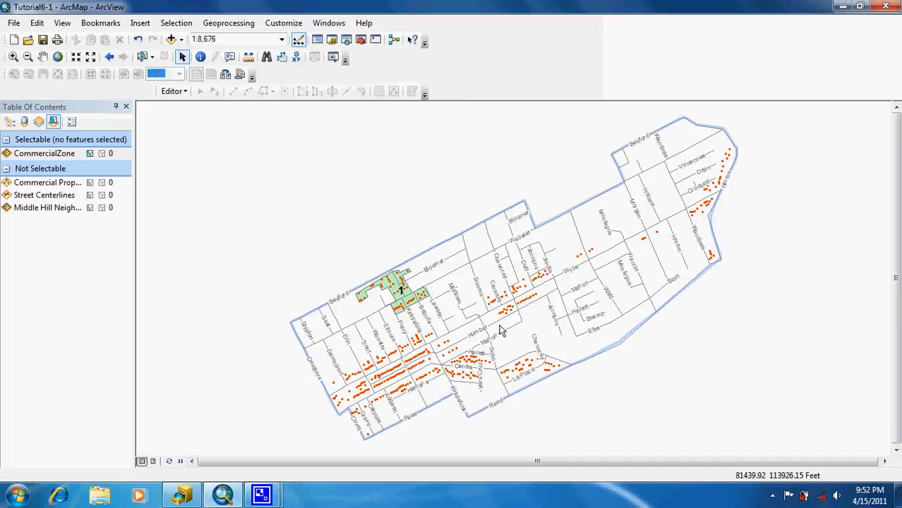
Step: Switch to ArcCatalog and start a new polygon feature class named Practice in the MidHill geodatabase
mouse_move(204, 498)
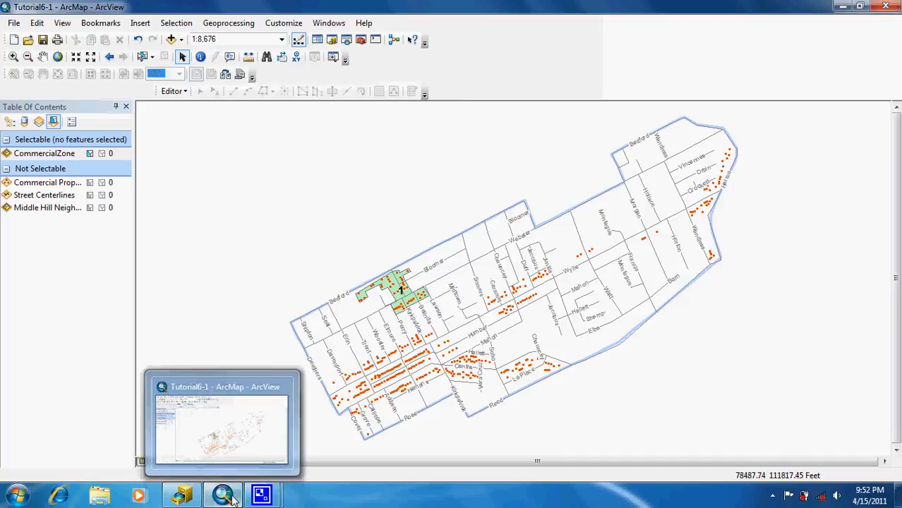
left_click(182, 497)
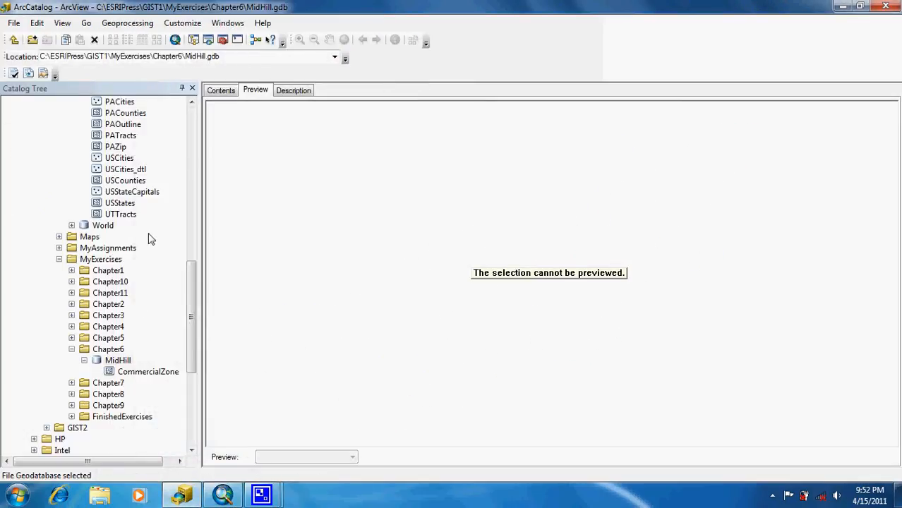
right_click(115, 364)
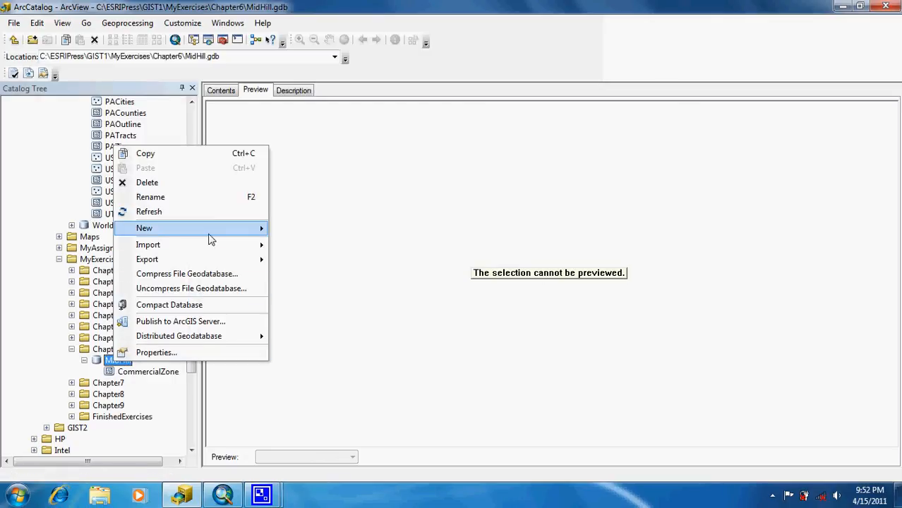
mouse_move(214, 233)
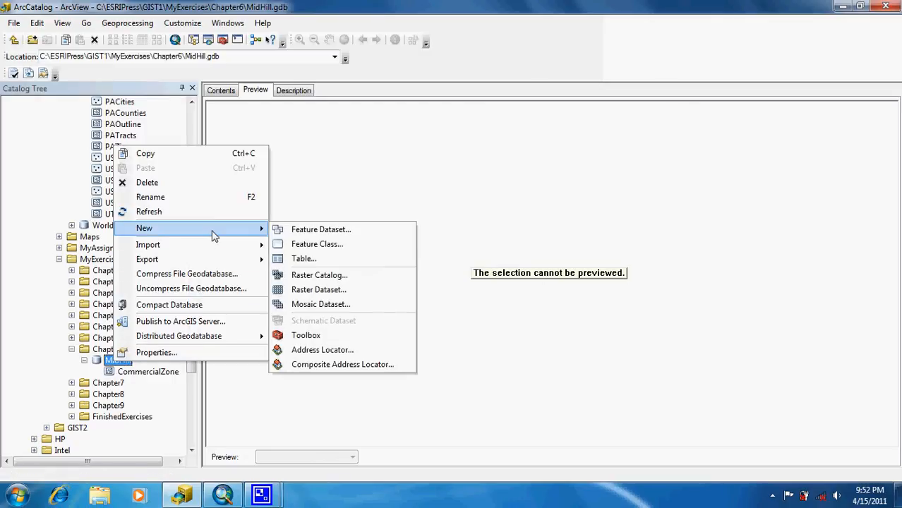
left_click(305, 247)
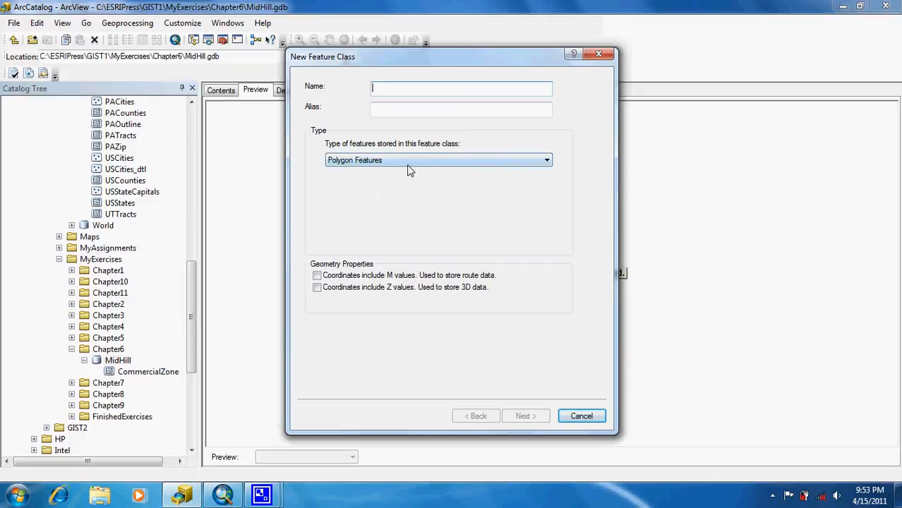
type("Practice")
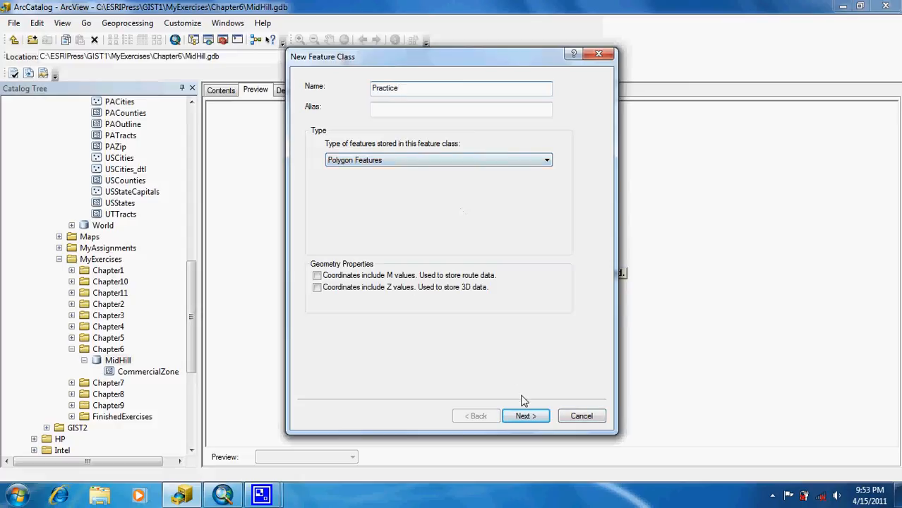
left_click(526, 417)
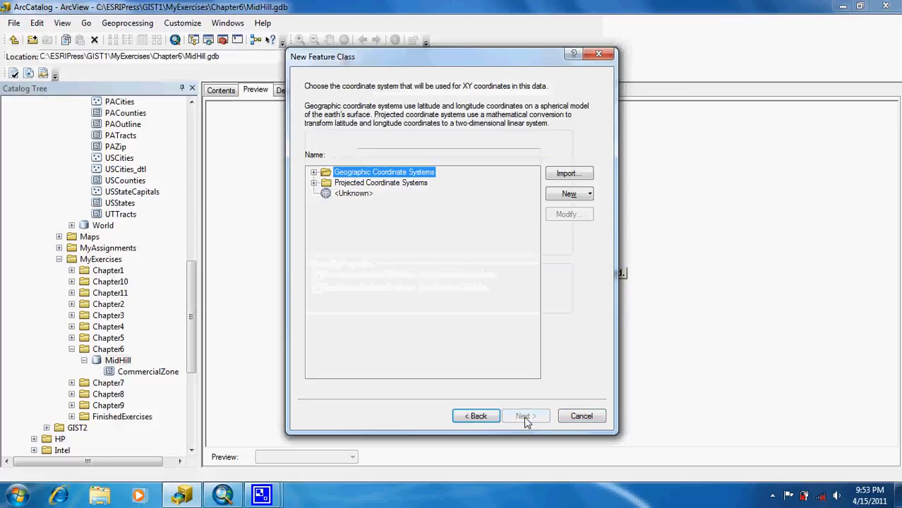
Step: Assign the projected State Plane coordinate system NAD 1983 StatePlane Pennsylvania South (US Feet) to the Practice feature class
left_click(314, 183)
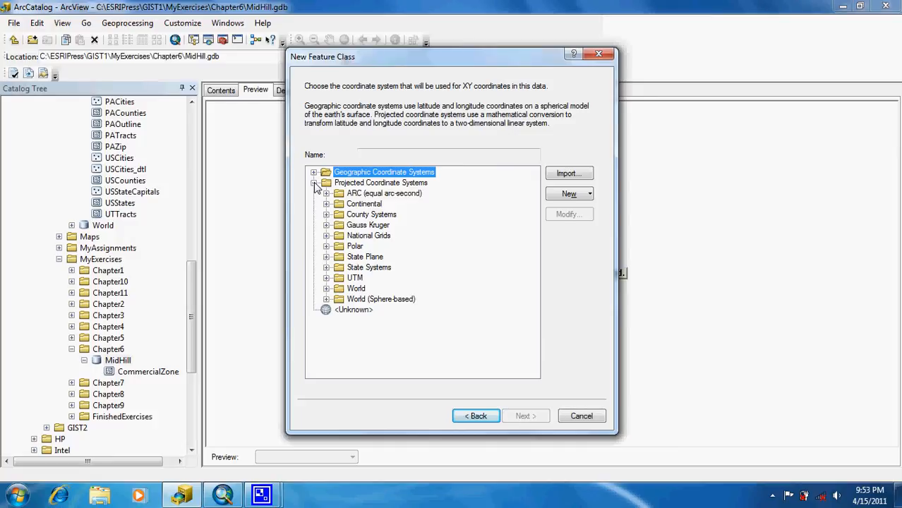
left_click(358, 259)
double_click(359, 259)
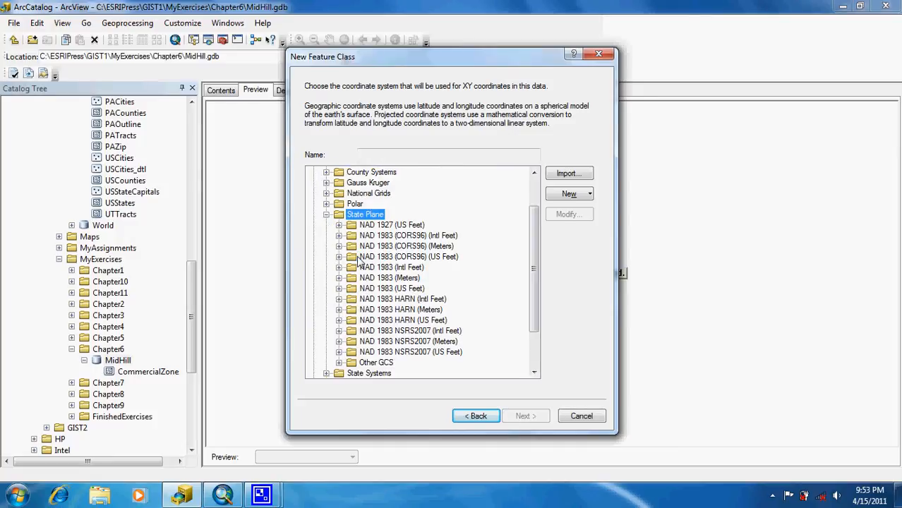
left_click(407, 291)
double_click(407, 291)
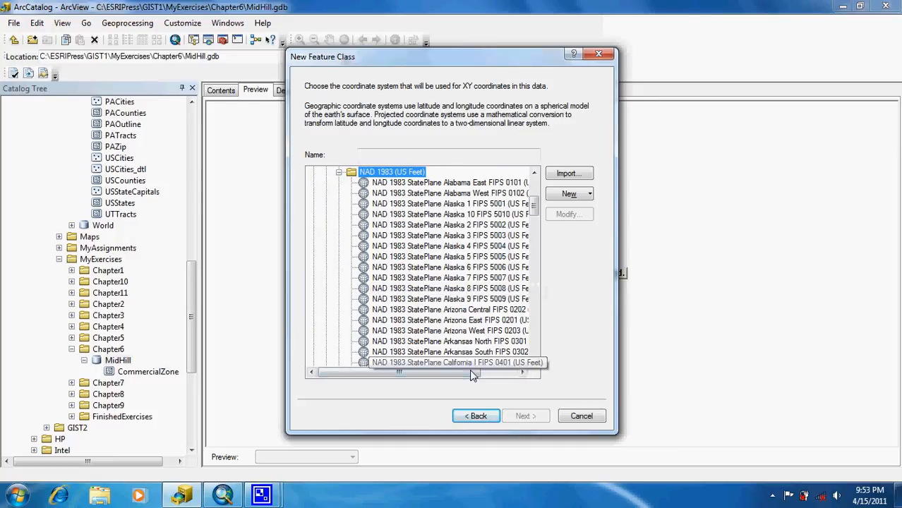
scroll(535, 347, "down", 20)
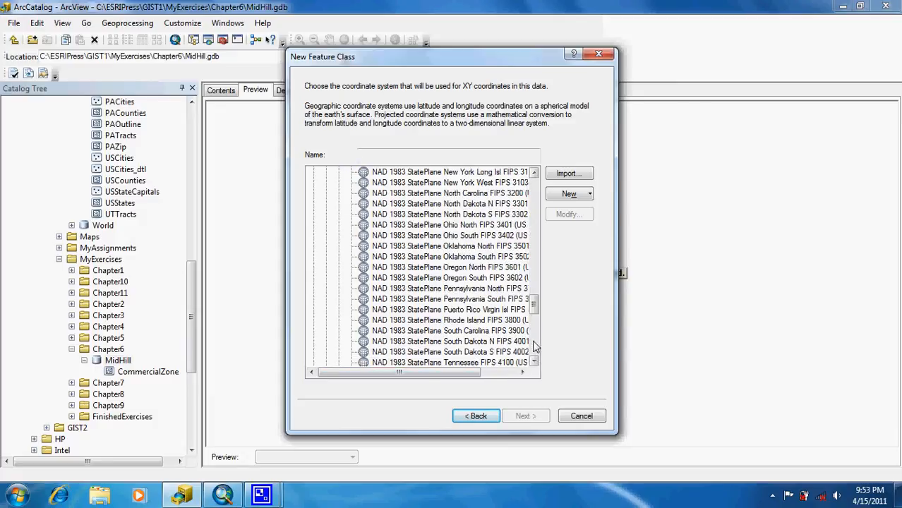
left_click(480, 299)
left_click(536, 417)
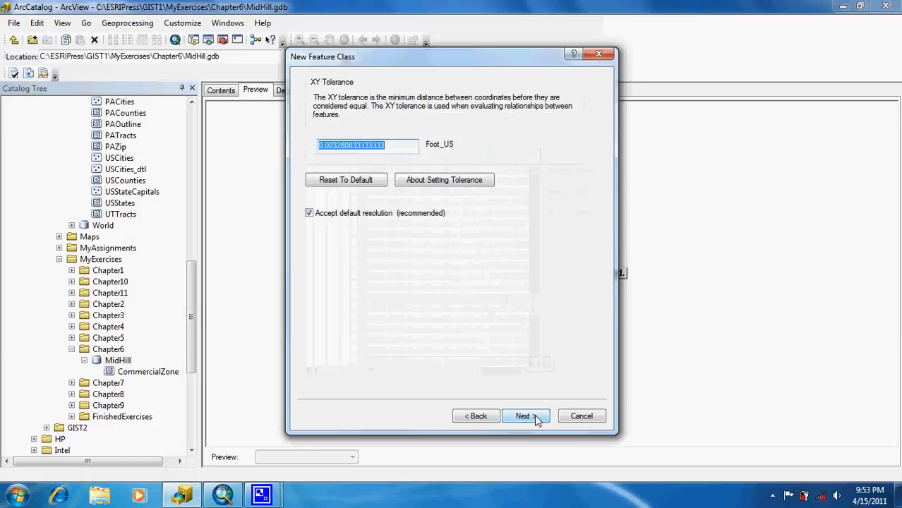
Step: Accept the default XY tolerance, storage configuration and fields, and finish creating the Practice feature class
left_click(526, 416)
left_click(526, 416)
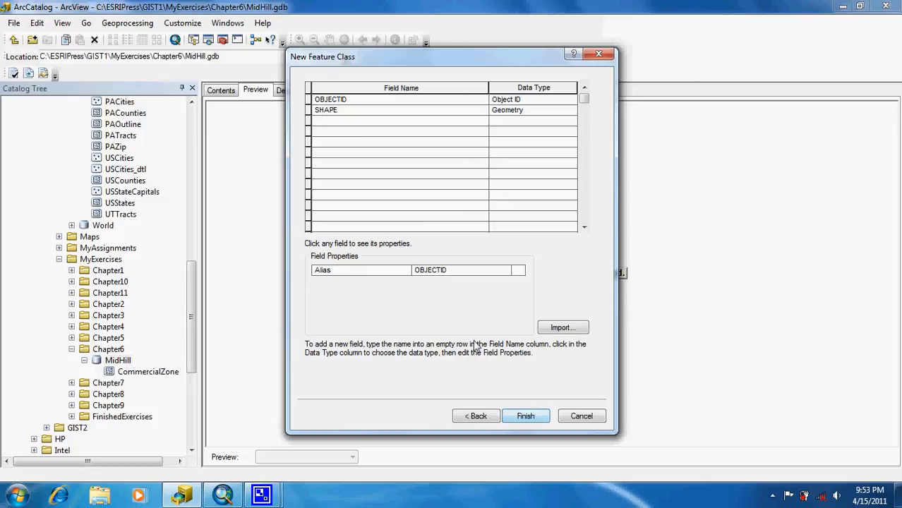
left_click(525, 416)
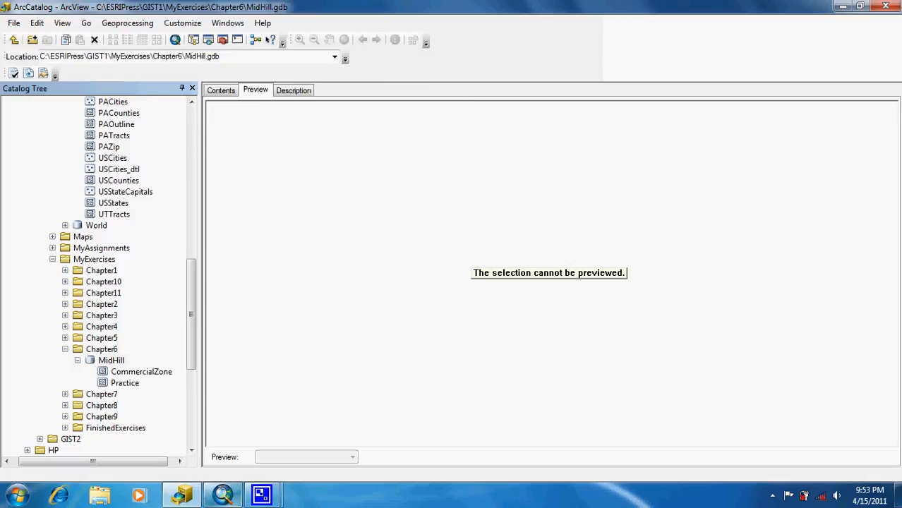
mouse_move(223, 497)
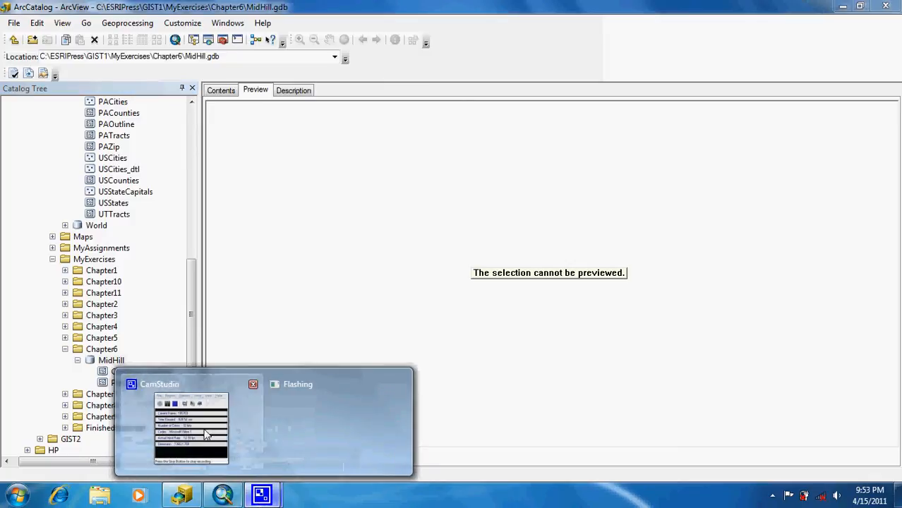